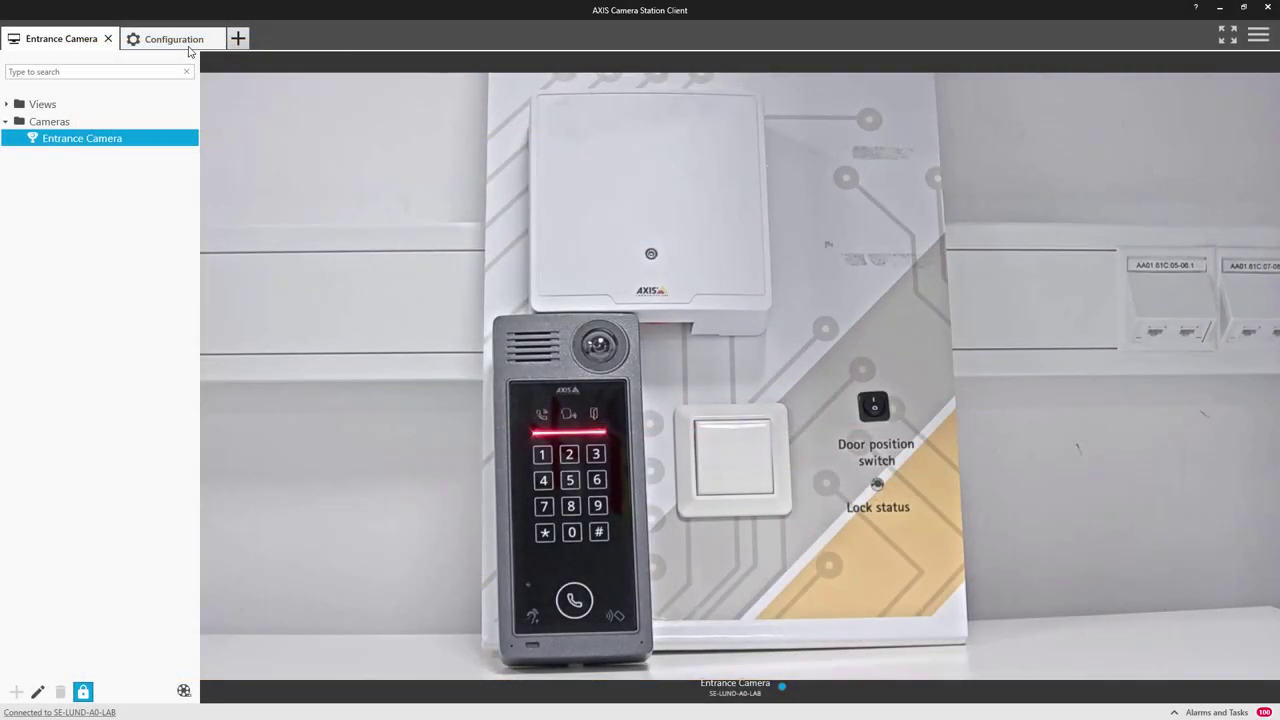
Add the AXIS A8207-VE - Overview device with quick configuration, hostnames preferred, 90-day retention, automatic storage and motion detection recording
click(188, 46)
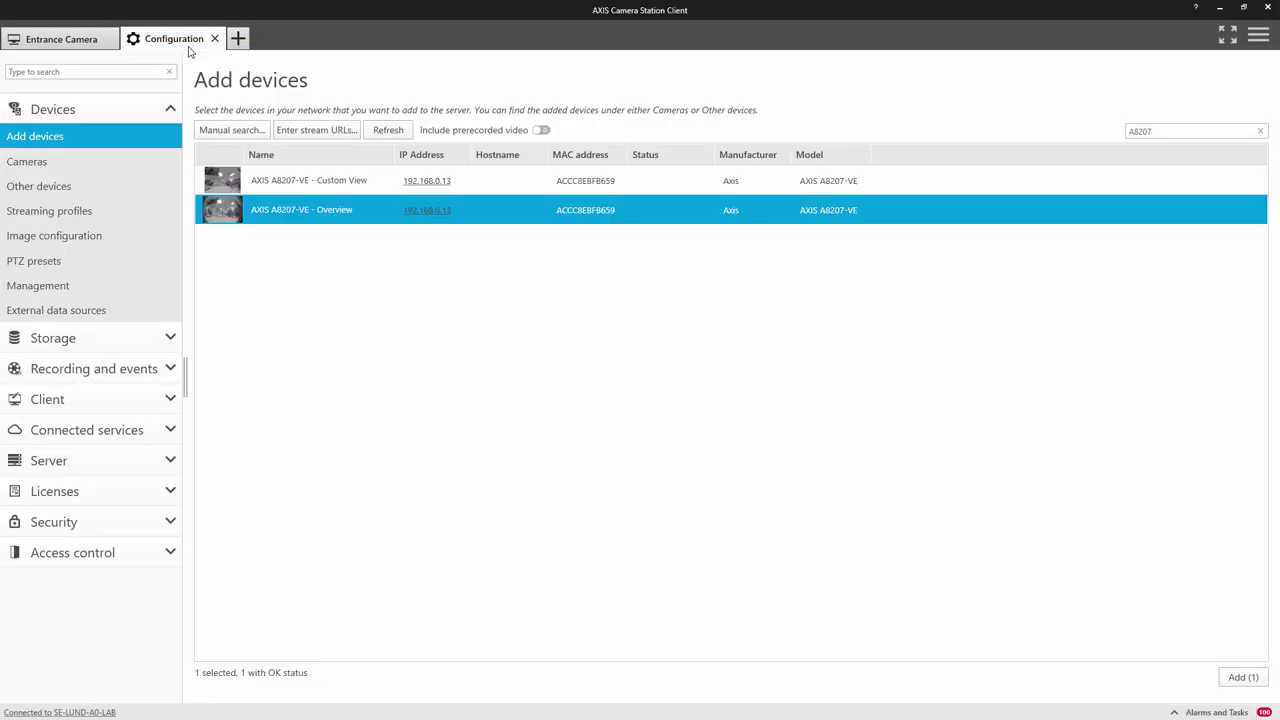
click(1250, 679)
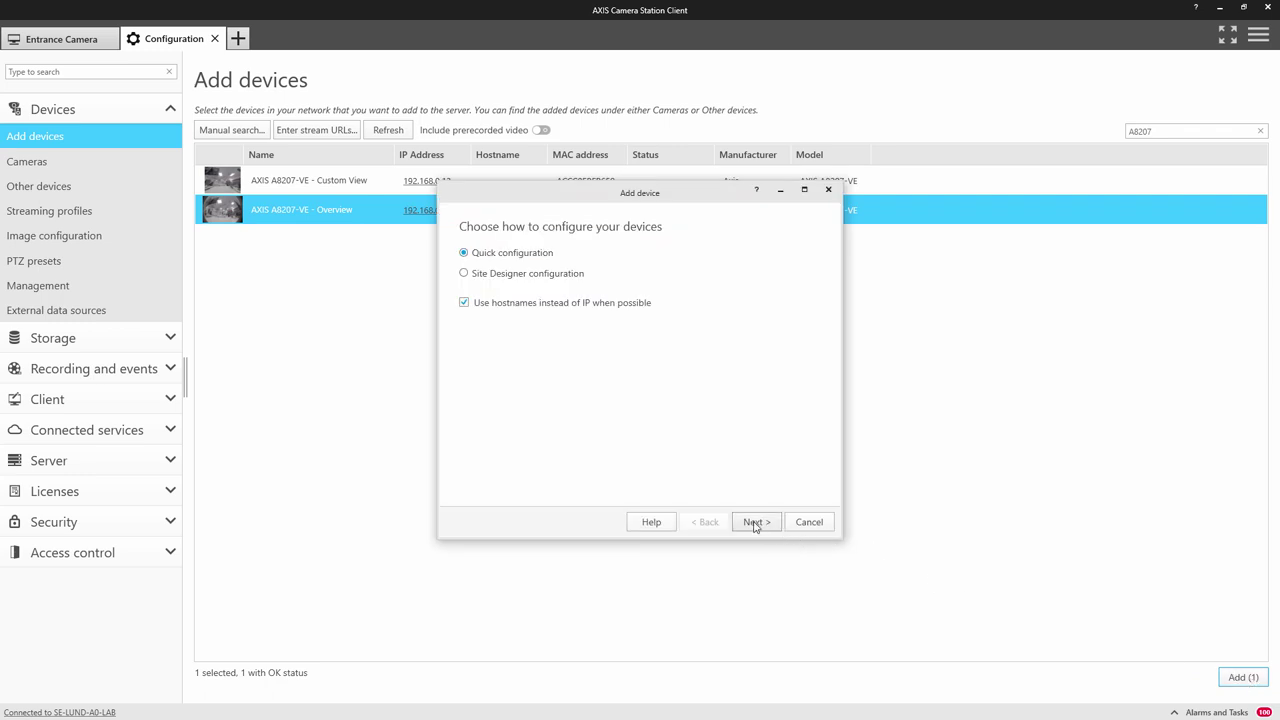
click(755, 522)
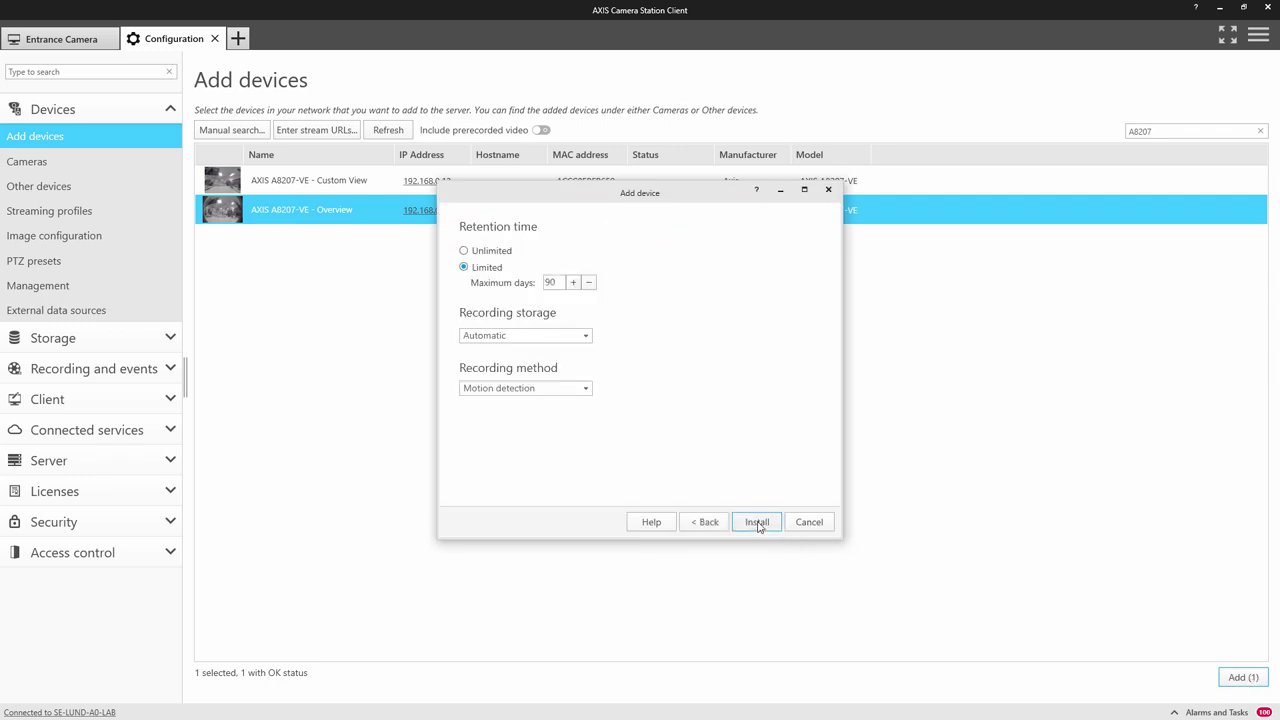
click(758, 526)
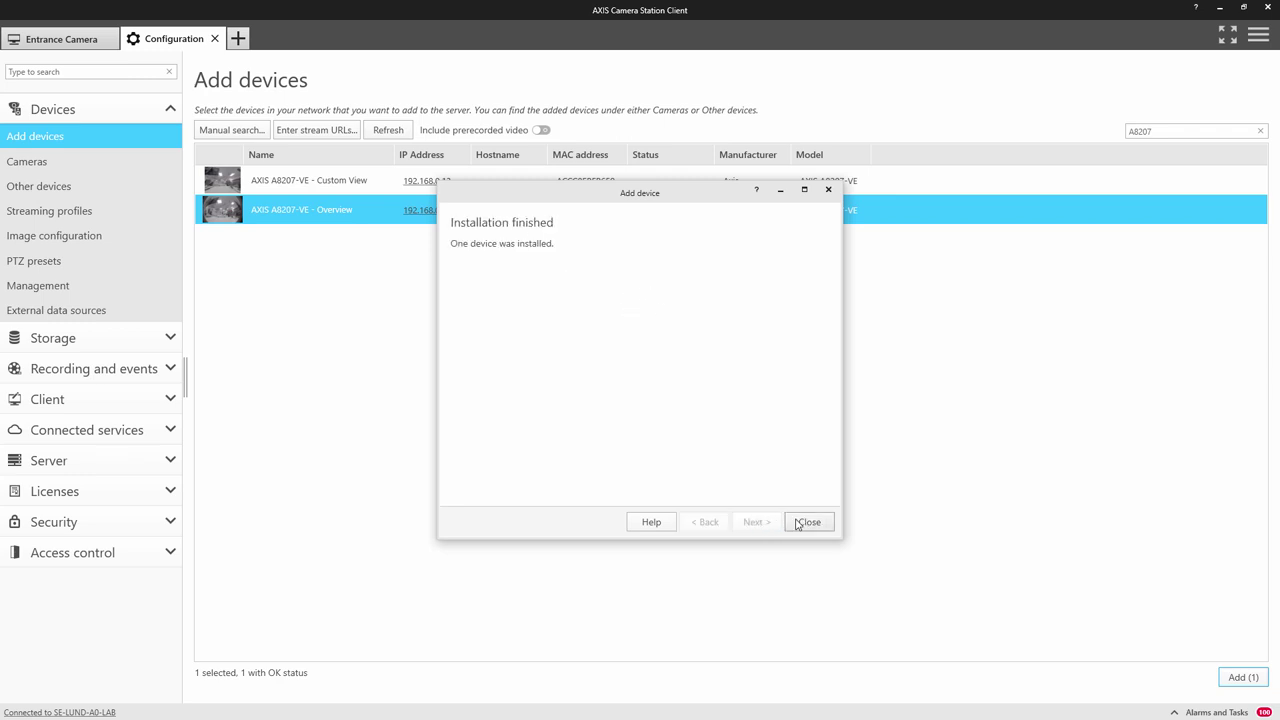
click(806, 521)
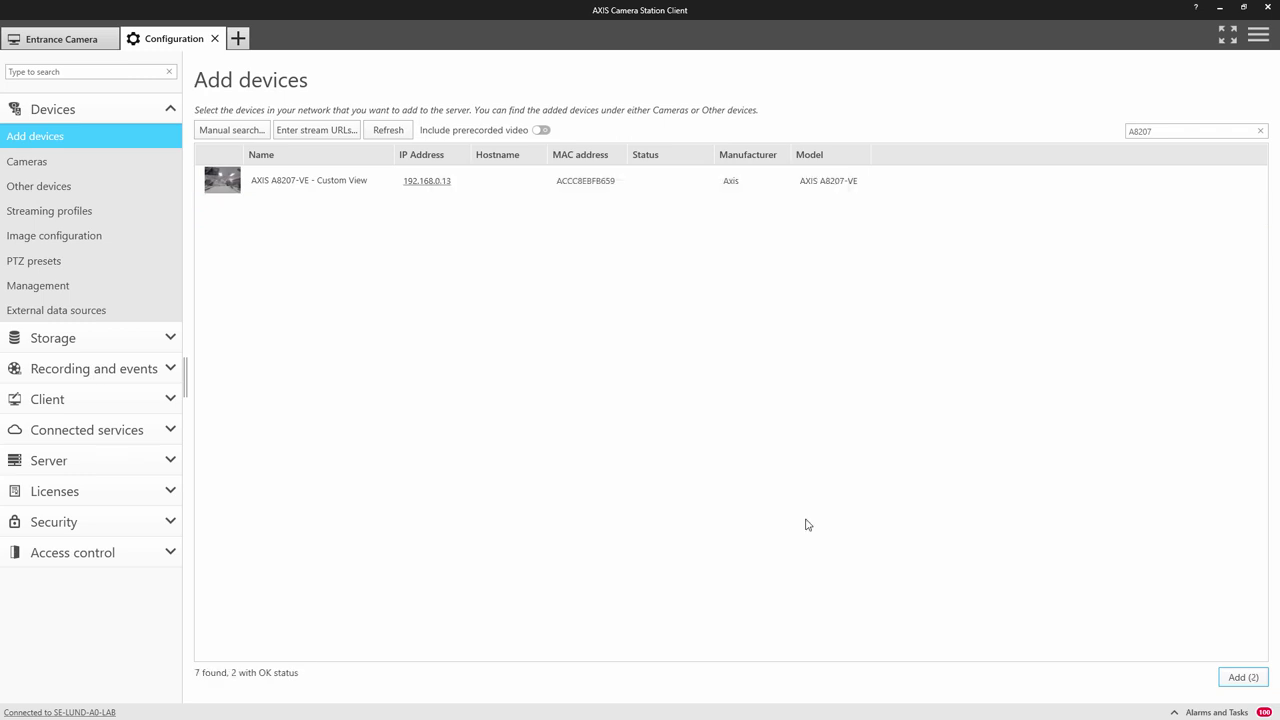
Examine the Open Door Rule in the configured action rules
click(136, 368)
click(120, 470)
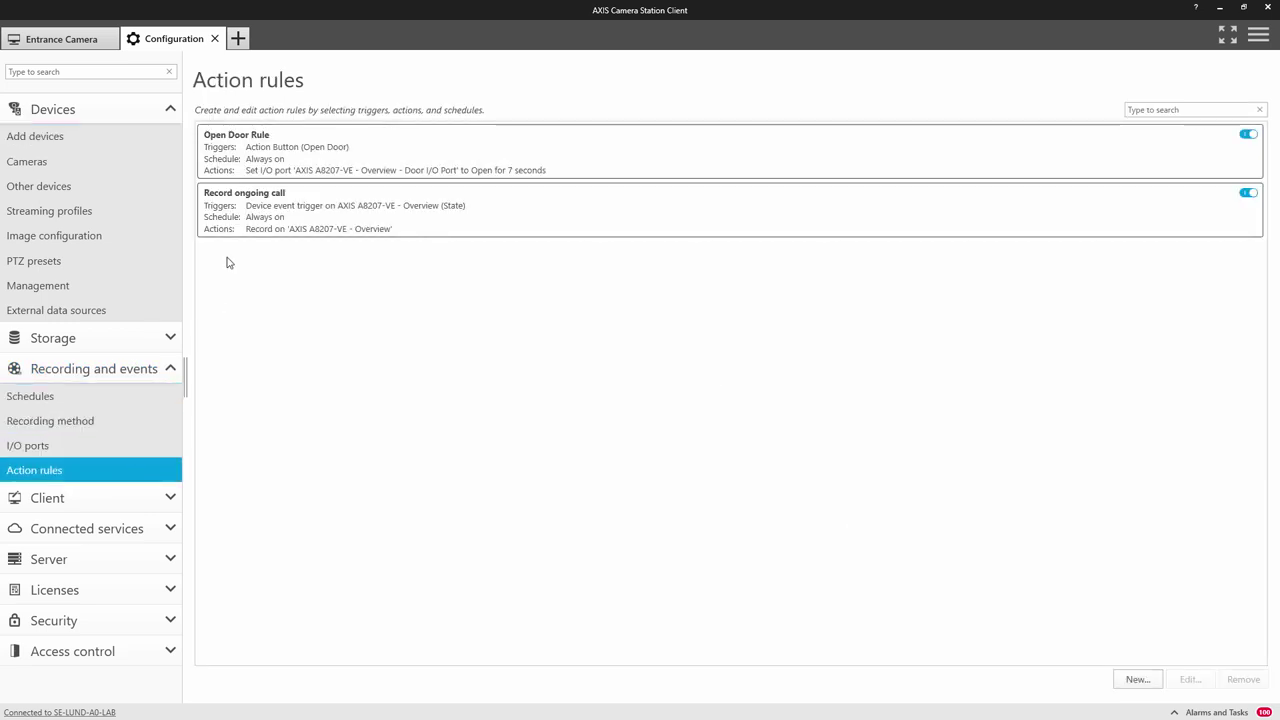
click(261, 139)
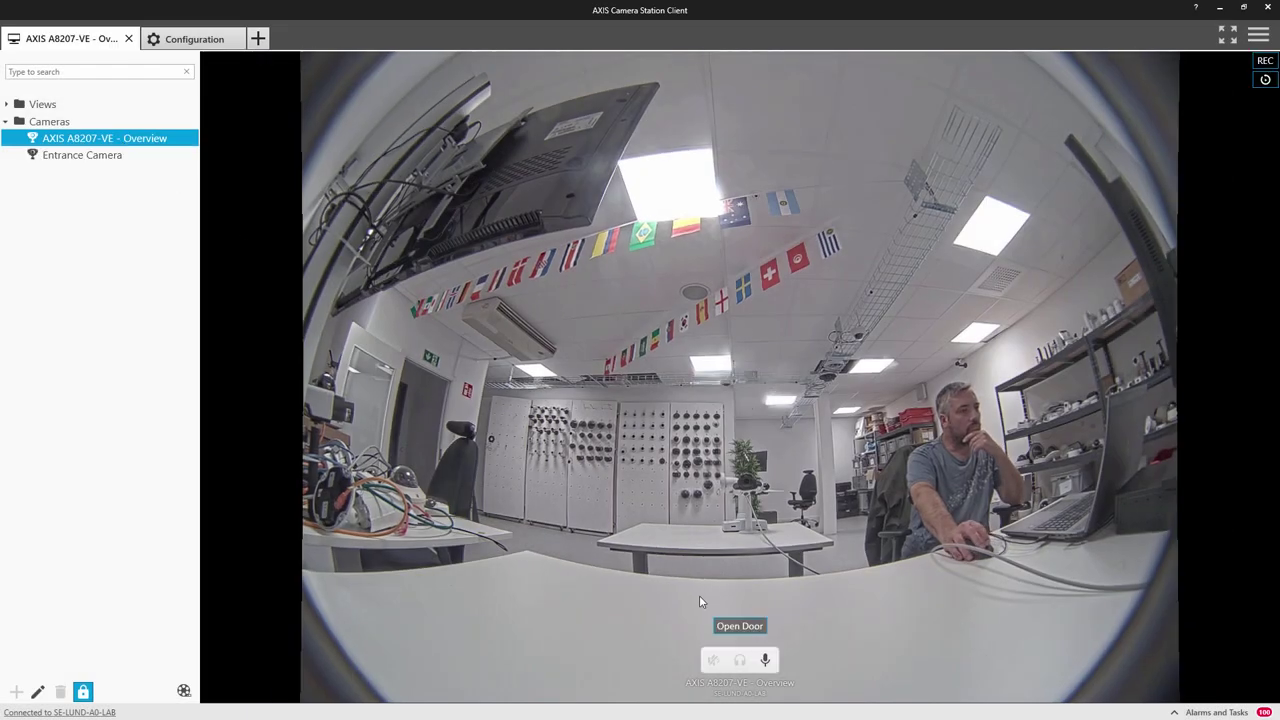
Trigger Open Door from the AXIS A8207-VE - Overview live view, and answer and end the intercom's incoming call
click(730, 626)
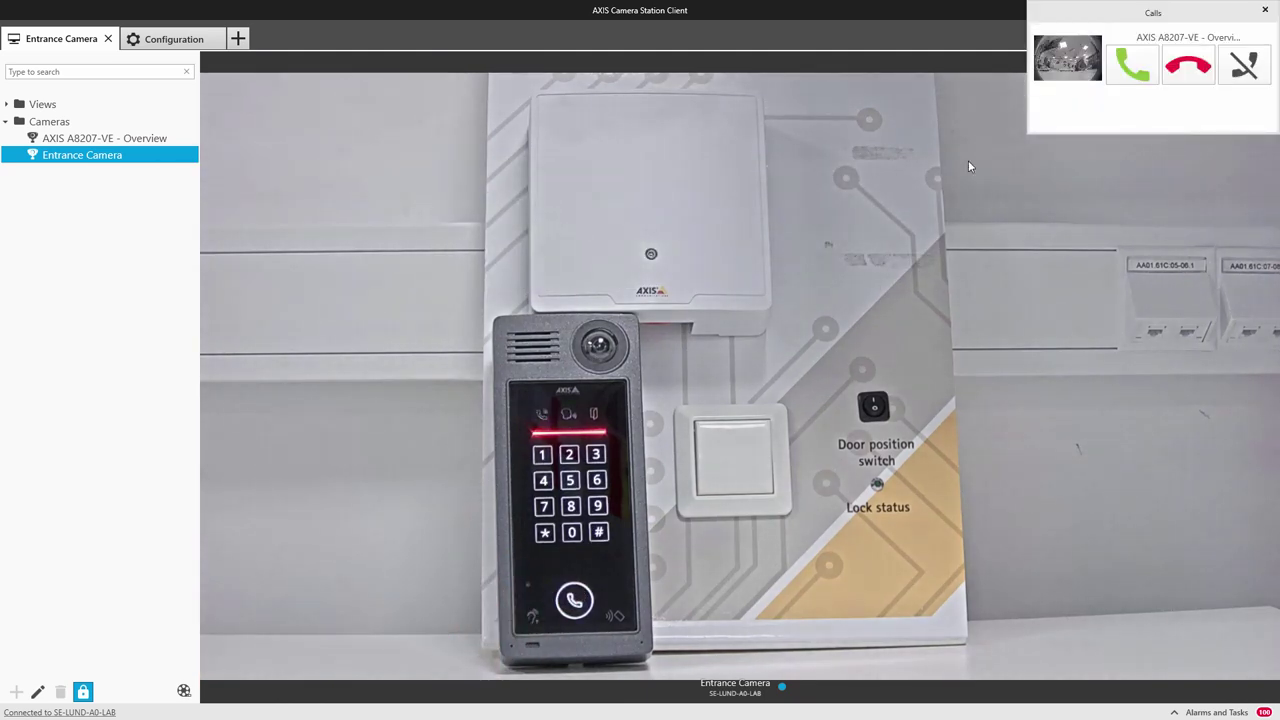
click(1140, 68)
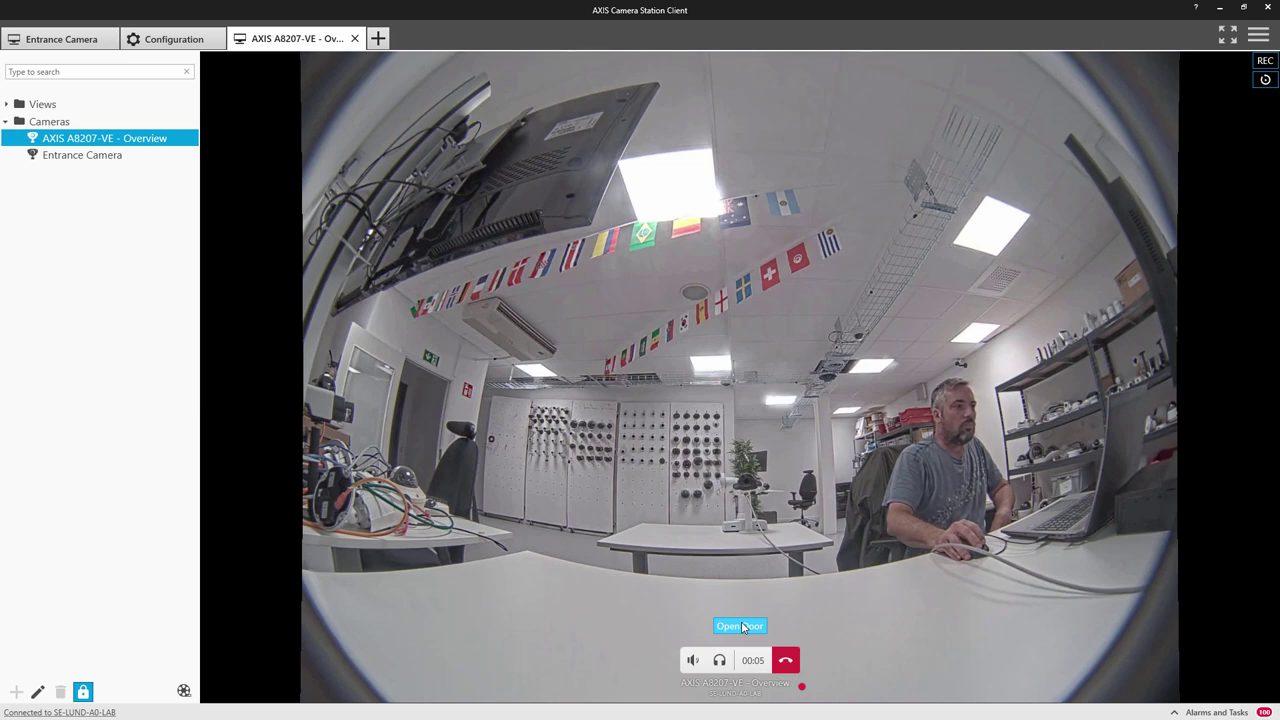
click(795, 663)
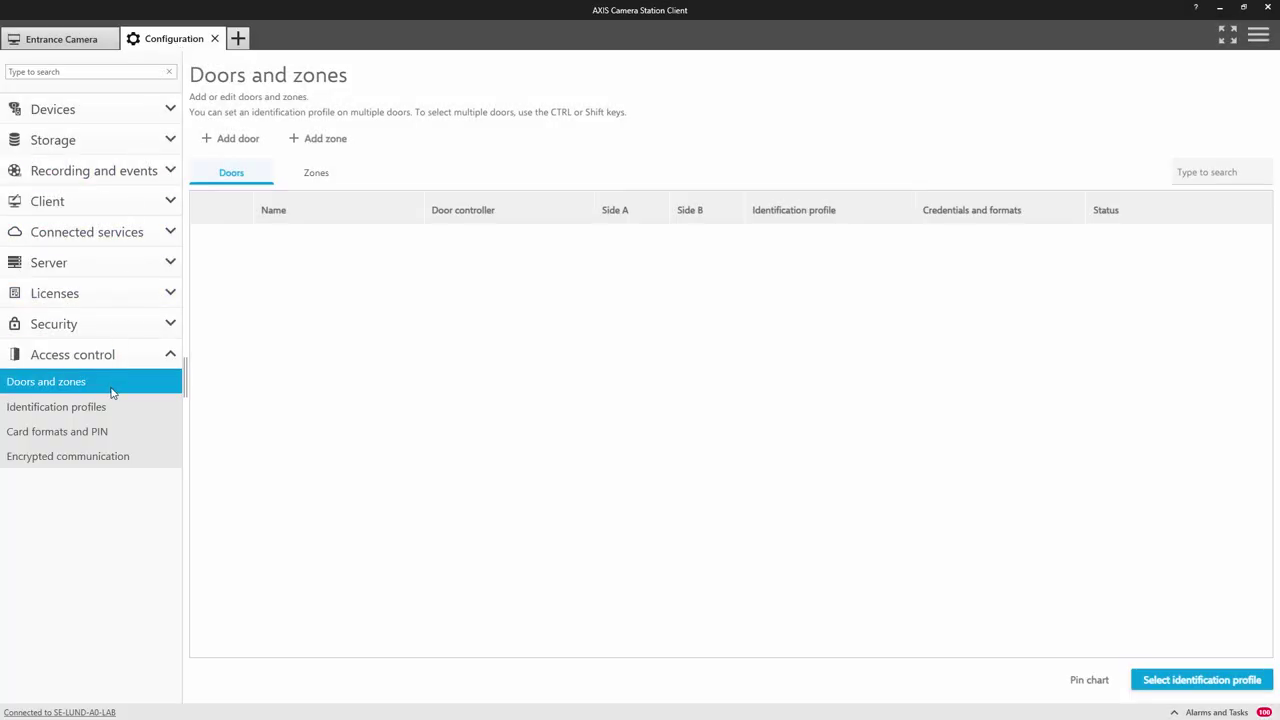
Create a door named Store Entrance connected to the Store Door controller
click(250, 141)
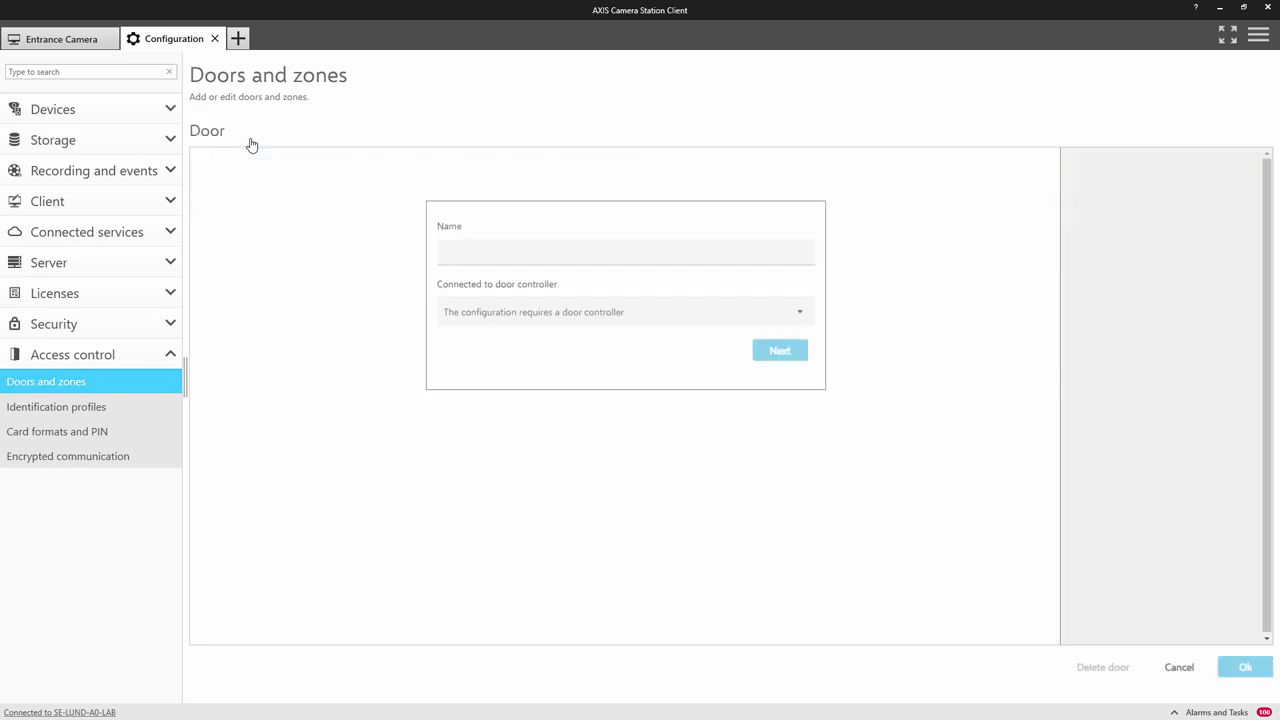
click(465, 252)
text(Store Entrance)
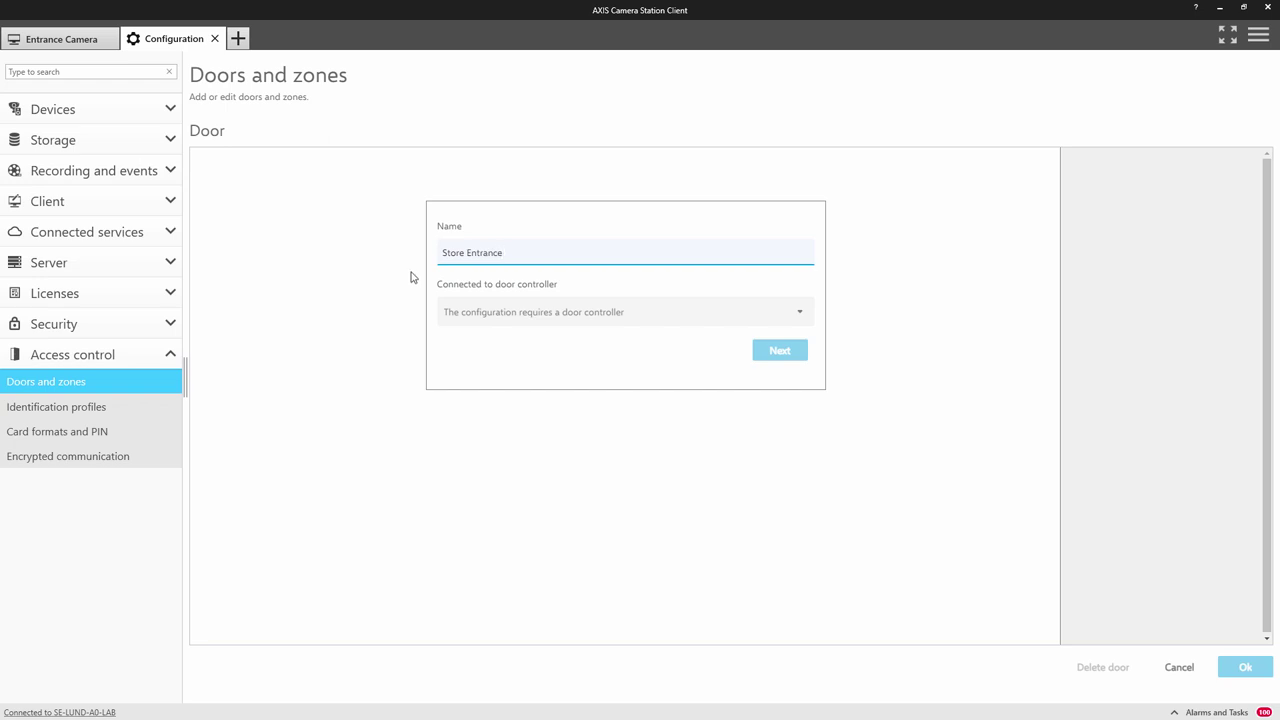
click(603, 314)
click(570, 346)
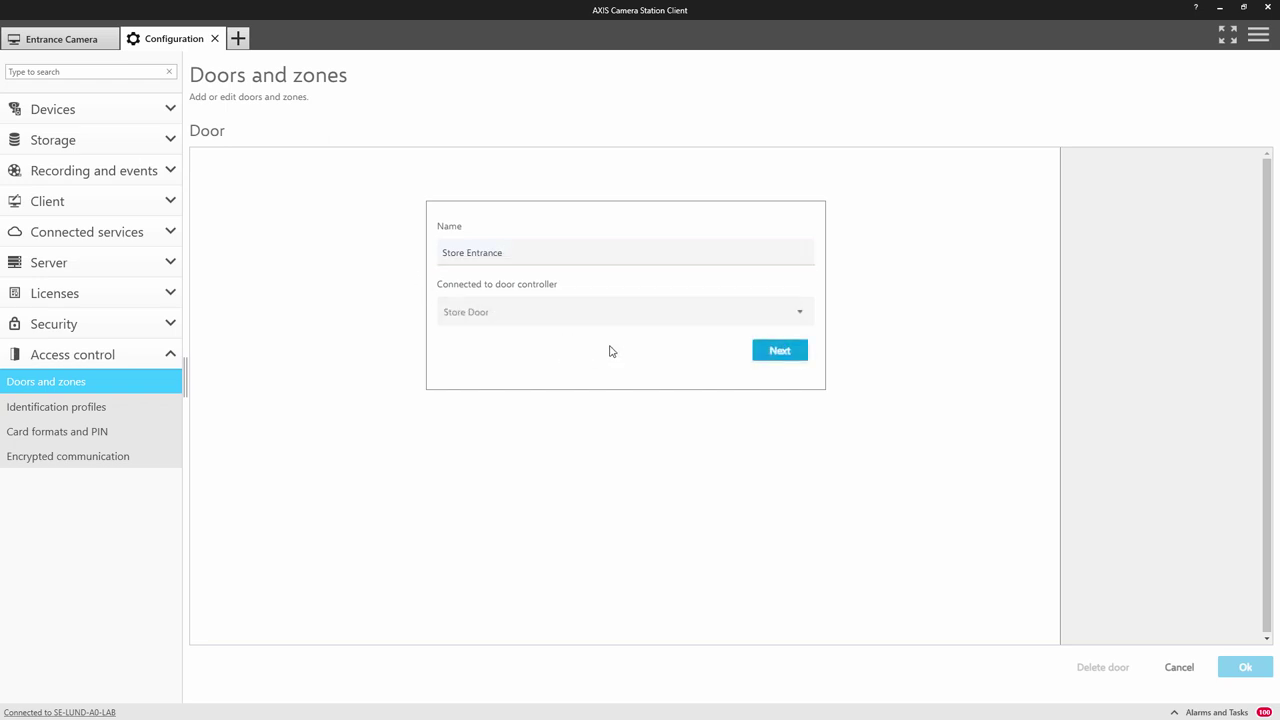
click(780, 349)
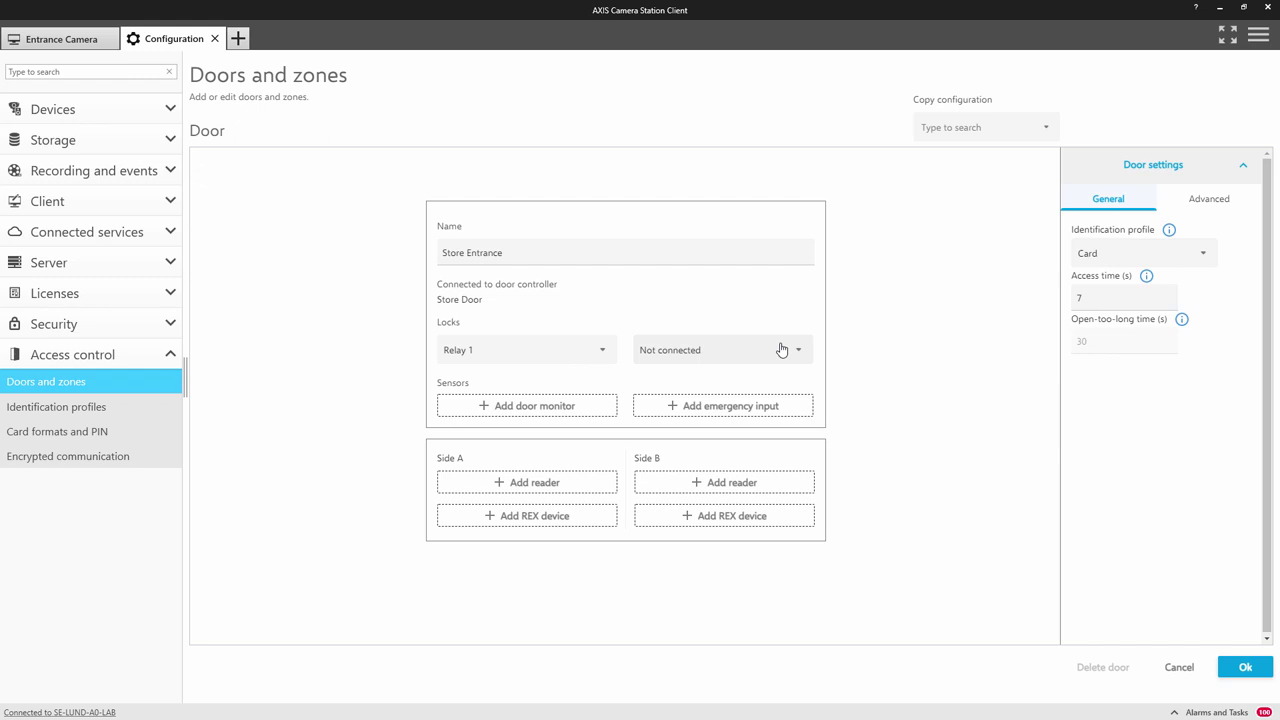
Add a reader to side A of the door as an IP reader using AXIS A8207-VE - Overview
click(574, 488)
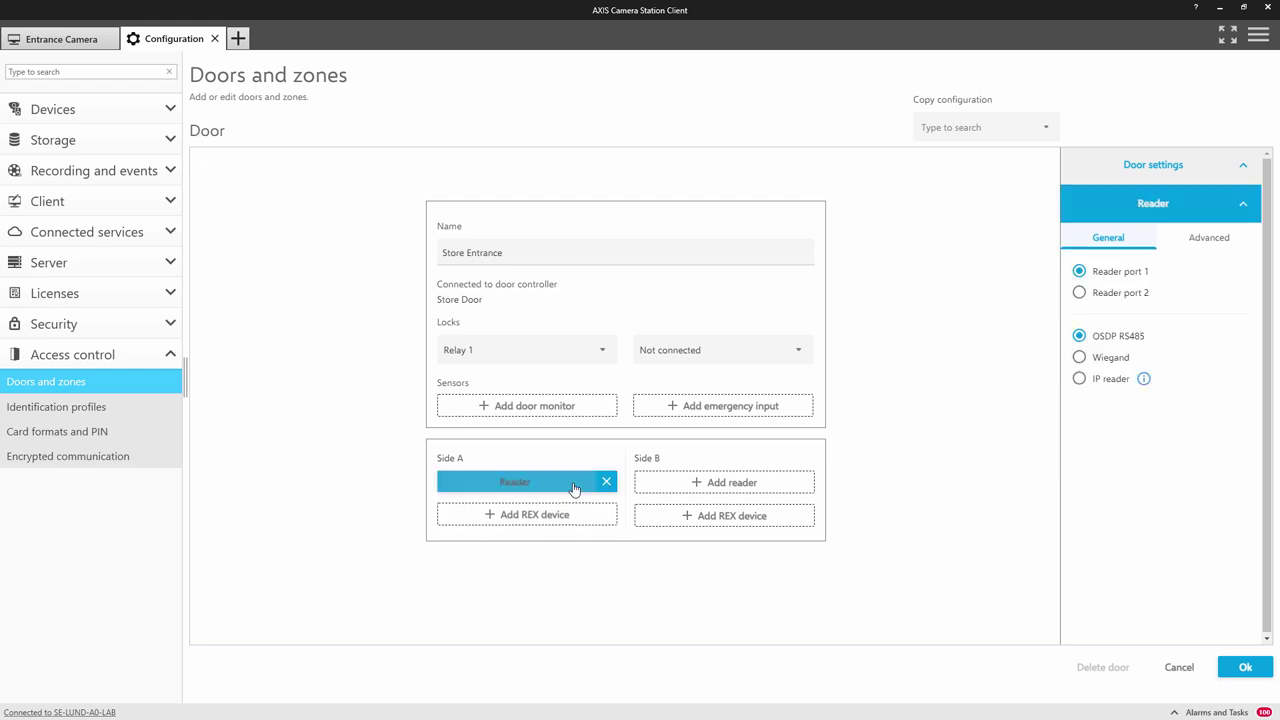
click(1081, 380)
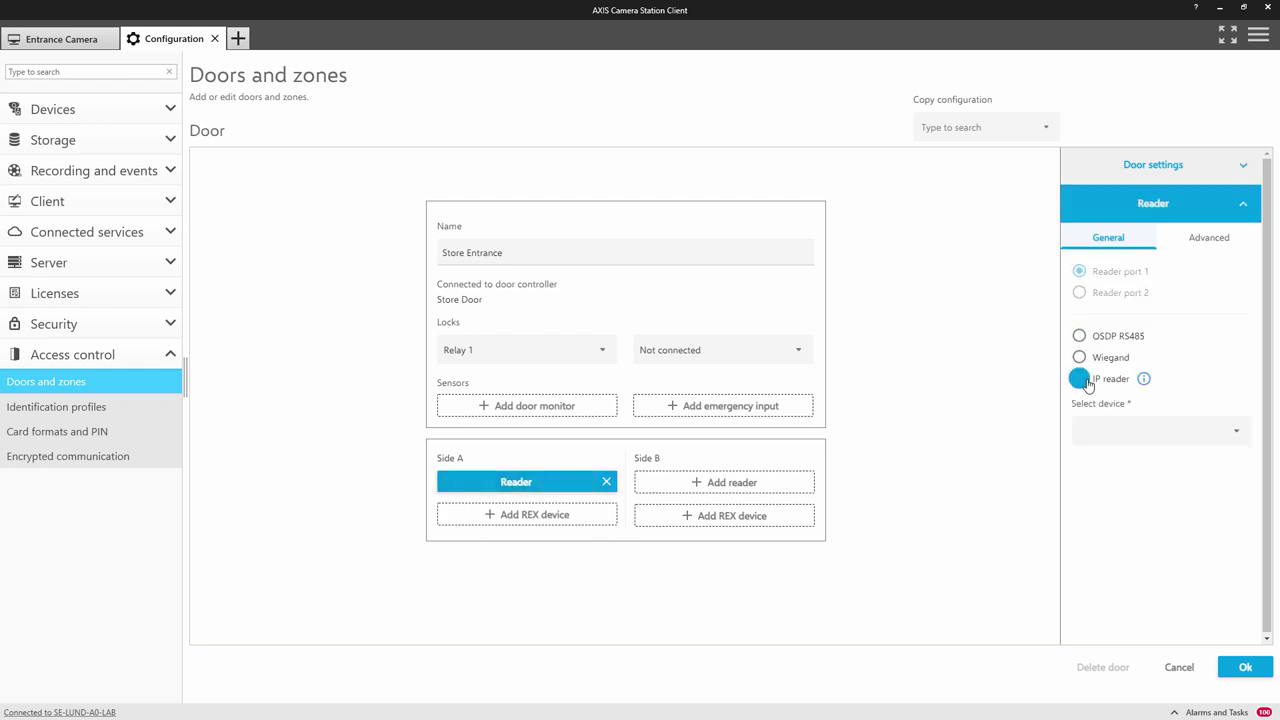
click(1237, 434)
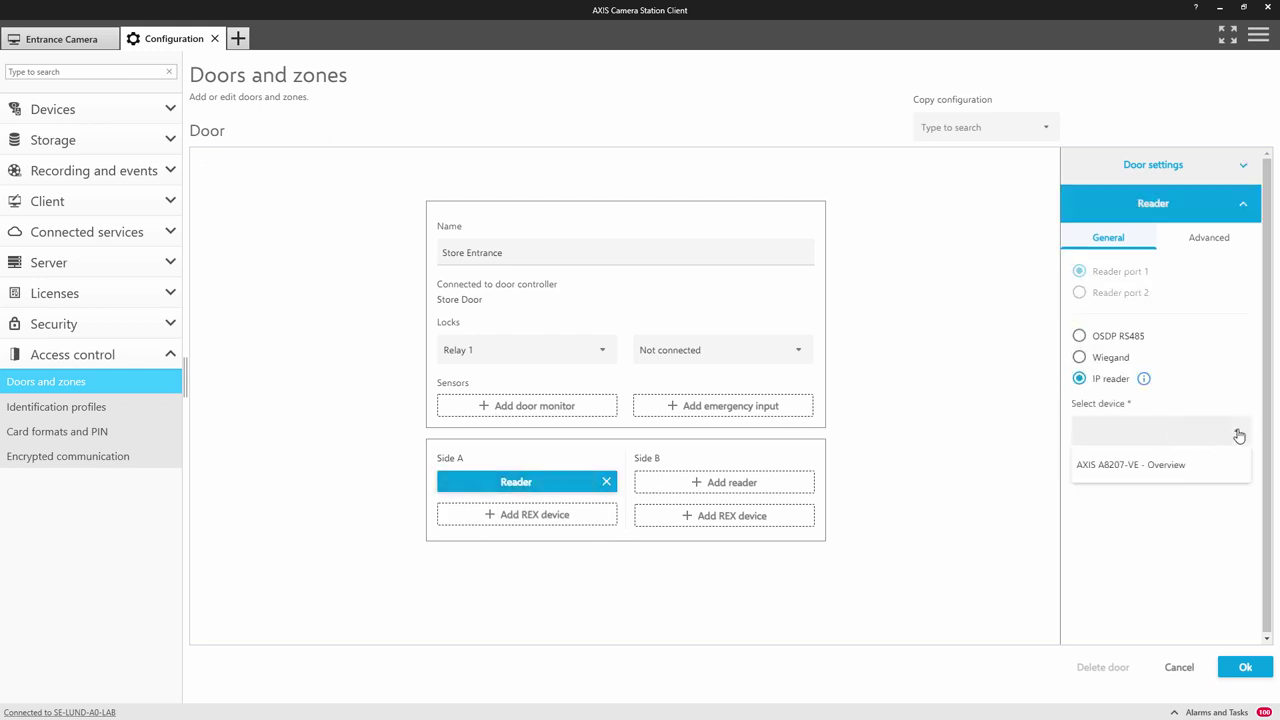
click(1190, 466)
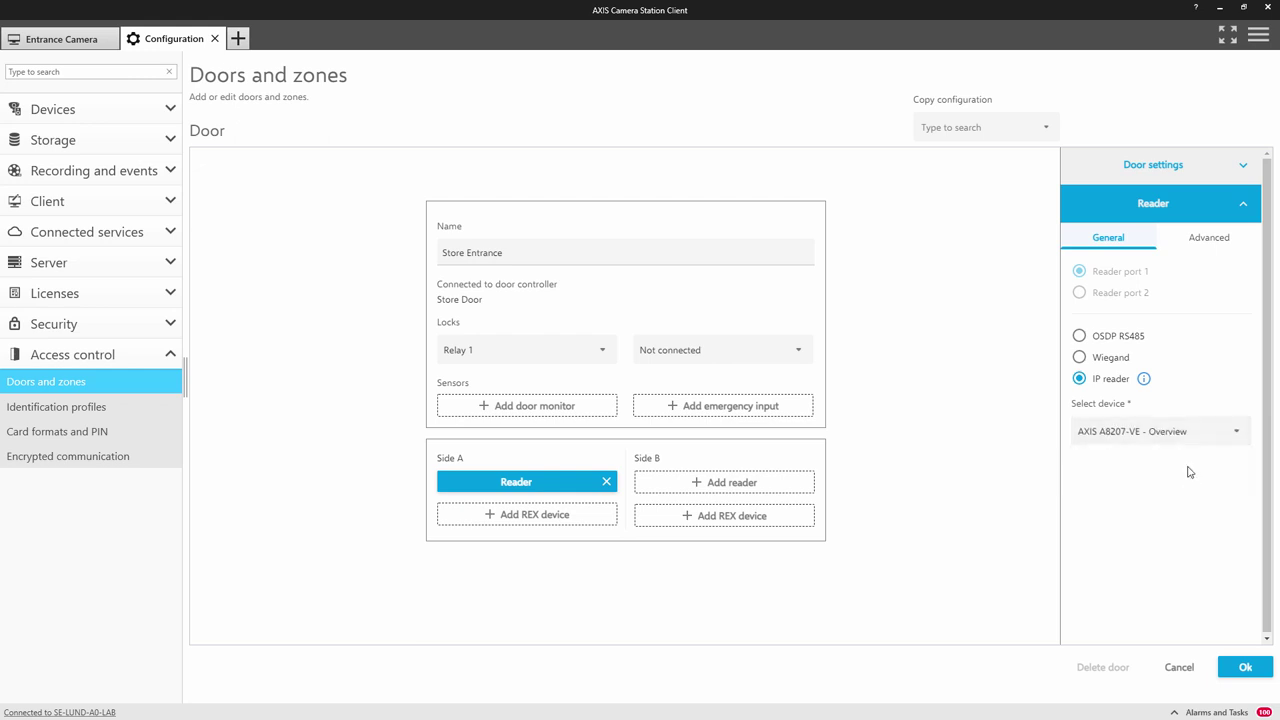
Add a REX device on I/O 6 to side B and a door monitor on I/O 5, and save the door
click(712, 516)
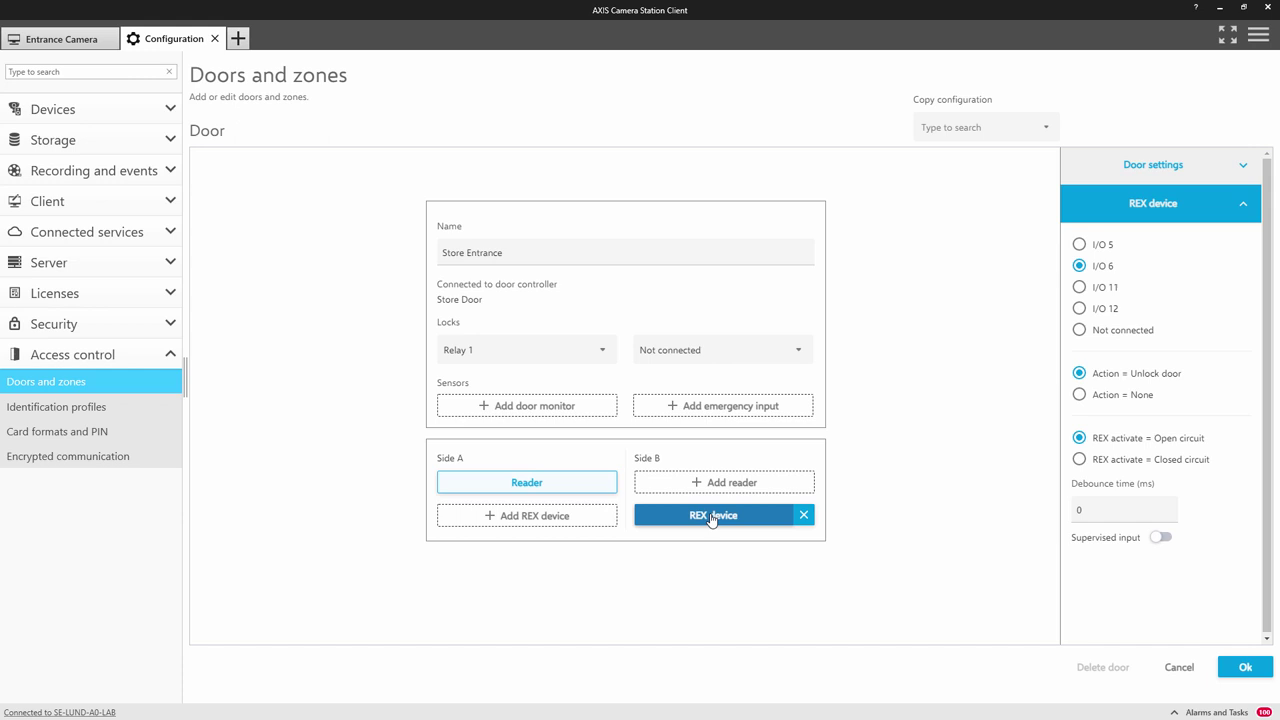
click(566, 404)
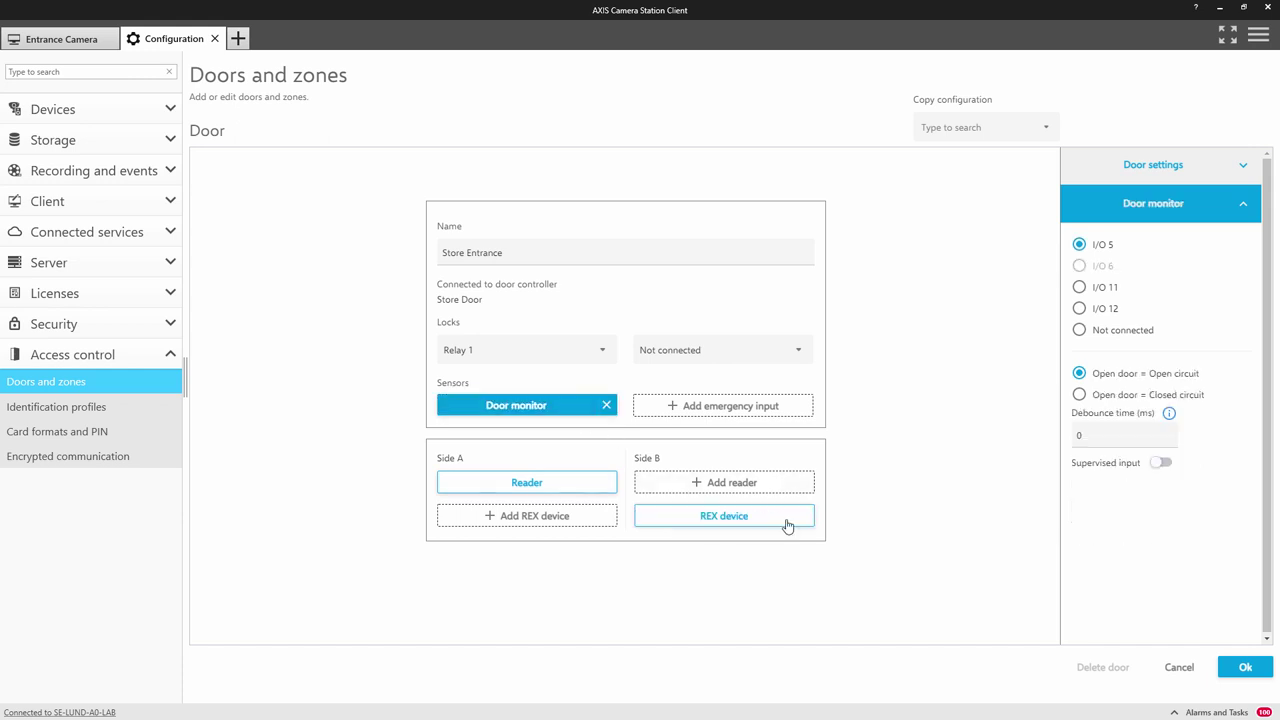
click(1244, 668)
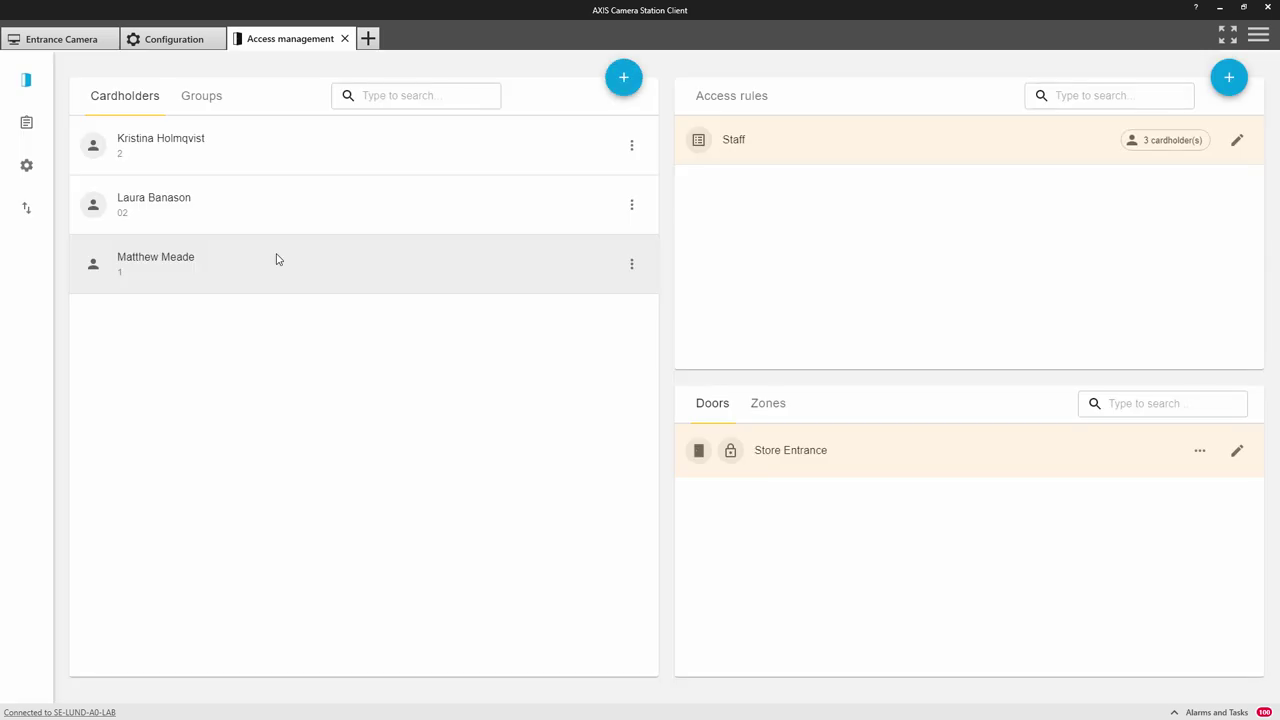
Assign the Store Entrance door to the Staff access rule and trigger Open Door from the AXIS A8207-VE - Overview live view
drag(820, 451, 805, 137)
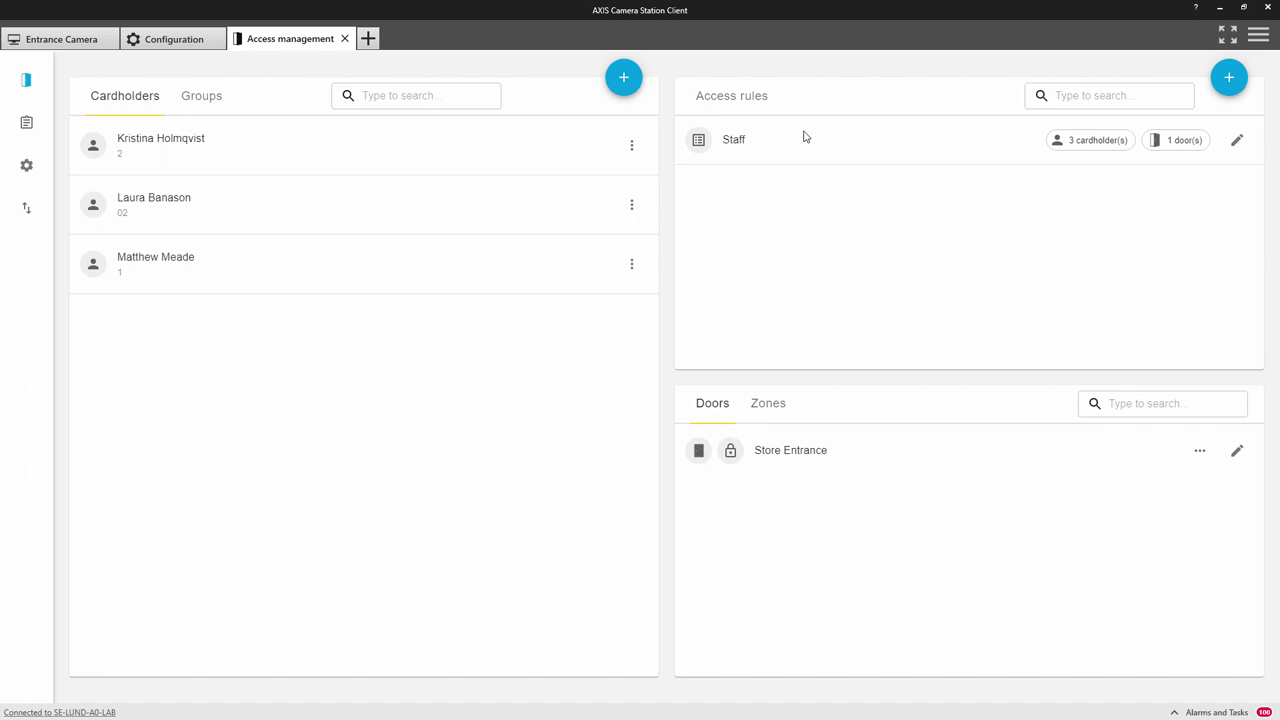
click(81, 48)
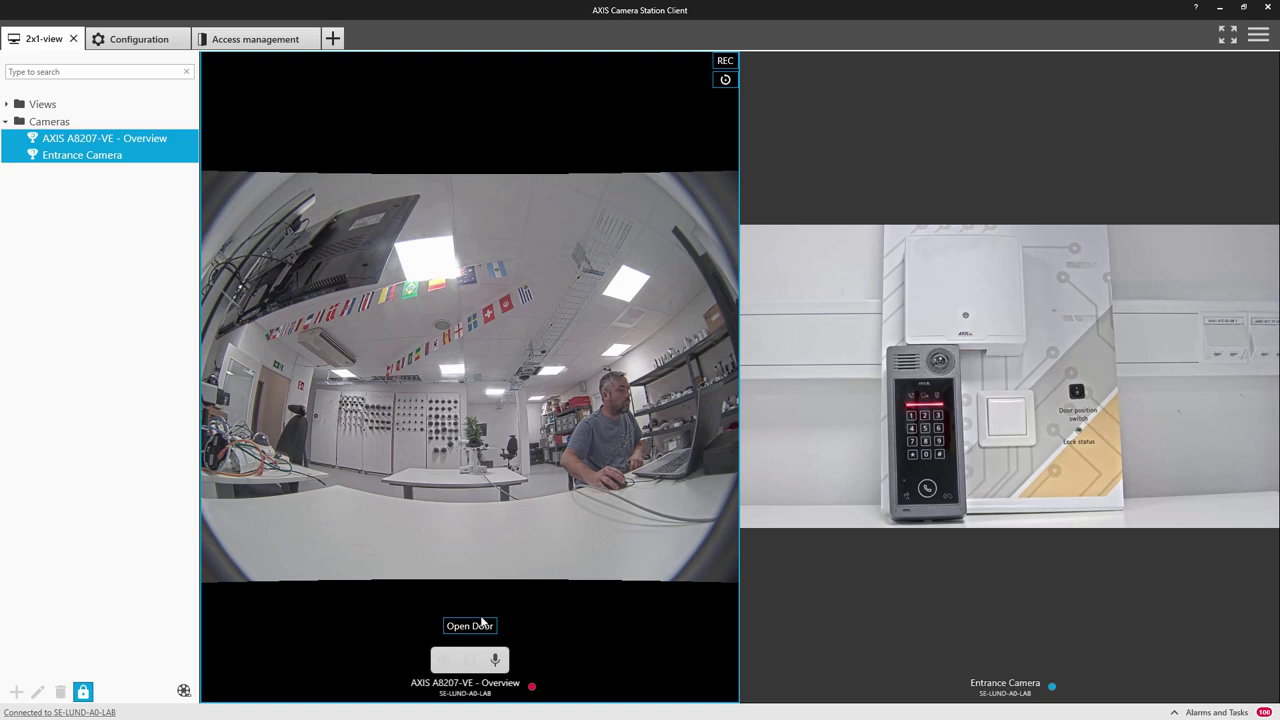
click(471, 627)
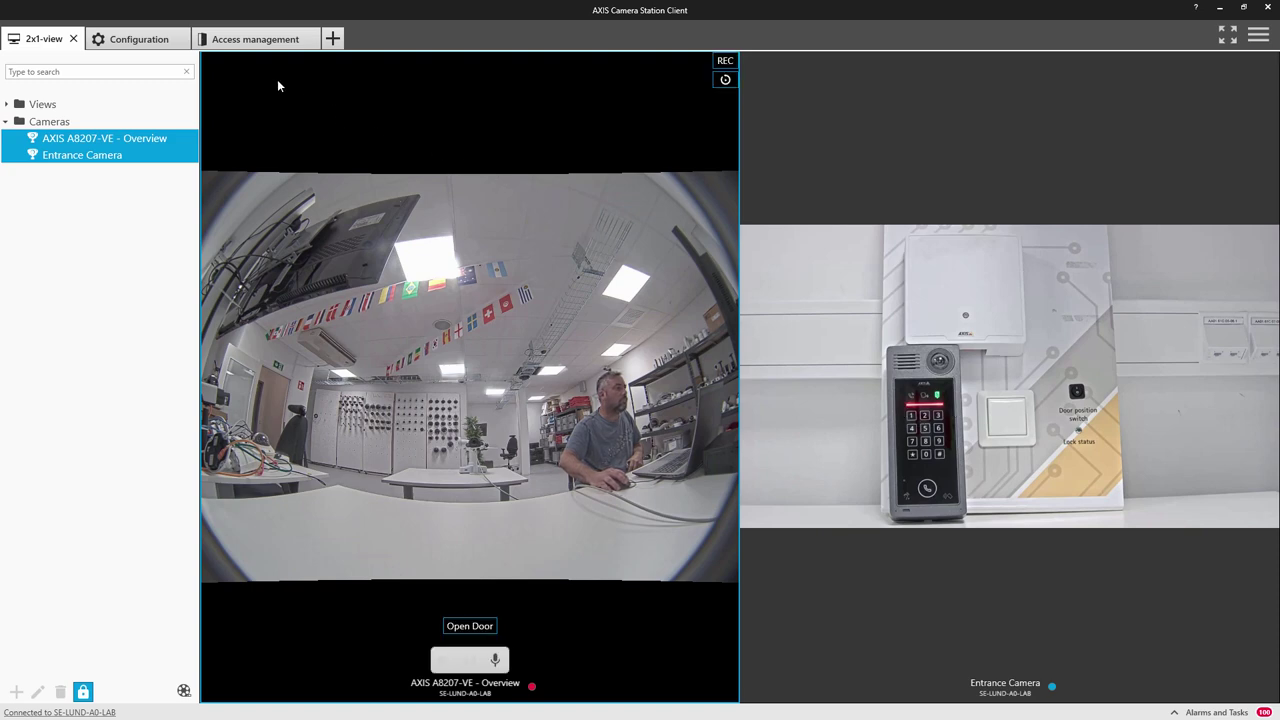
Edit the Open Door Rule and remove its action that sets the Door I/O Port to Open
click(128, 40)
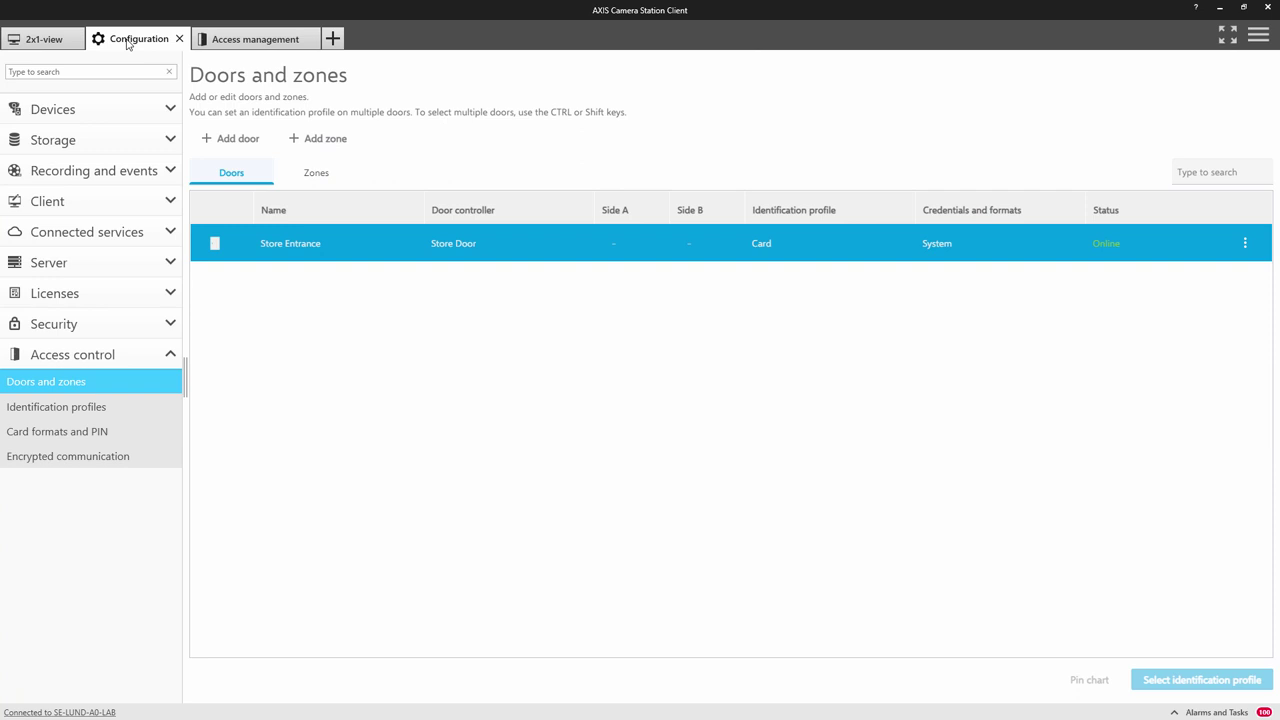
click(111, 174)
click(108, 273)
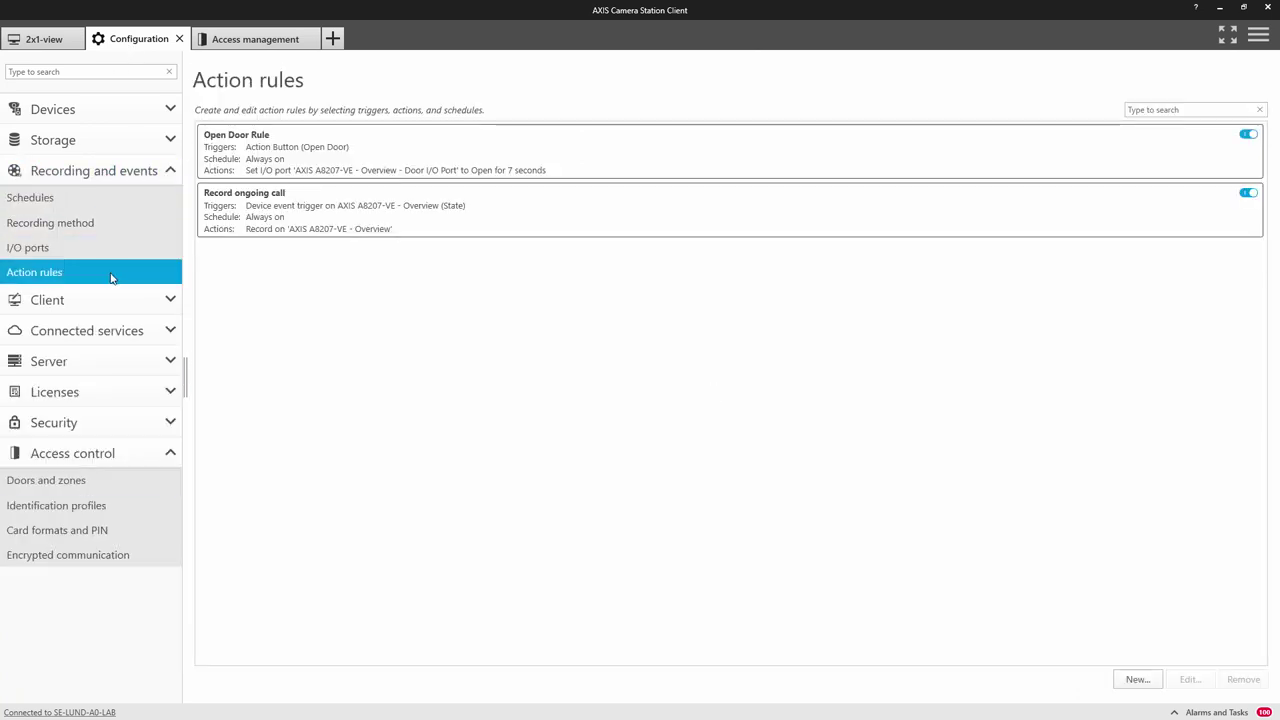
double_click(314, 163)
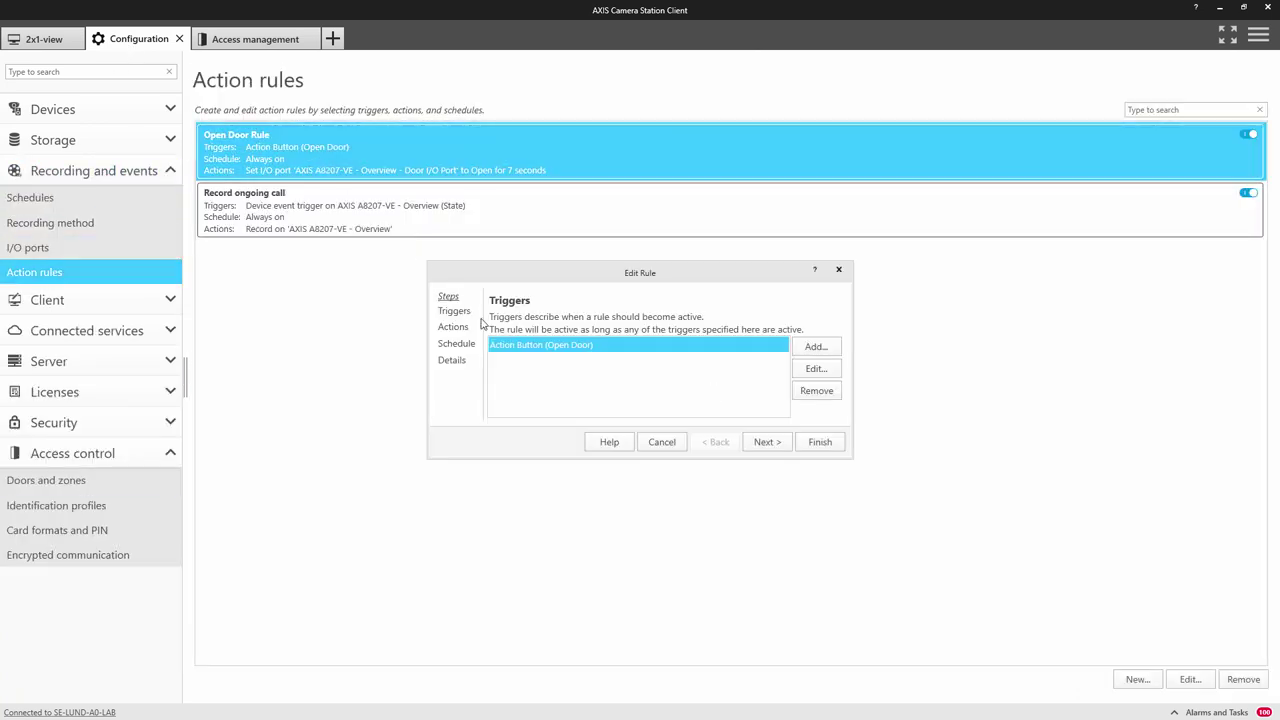
click(766, 442)
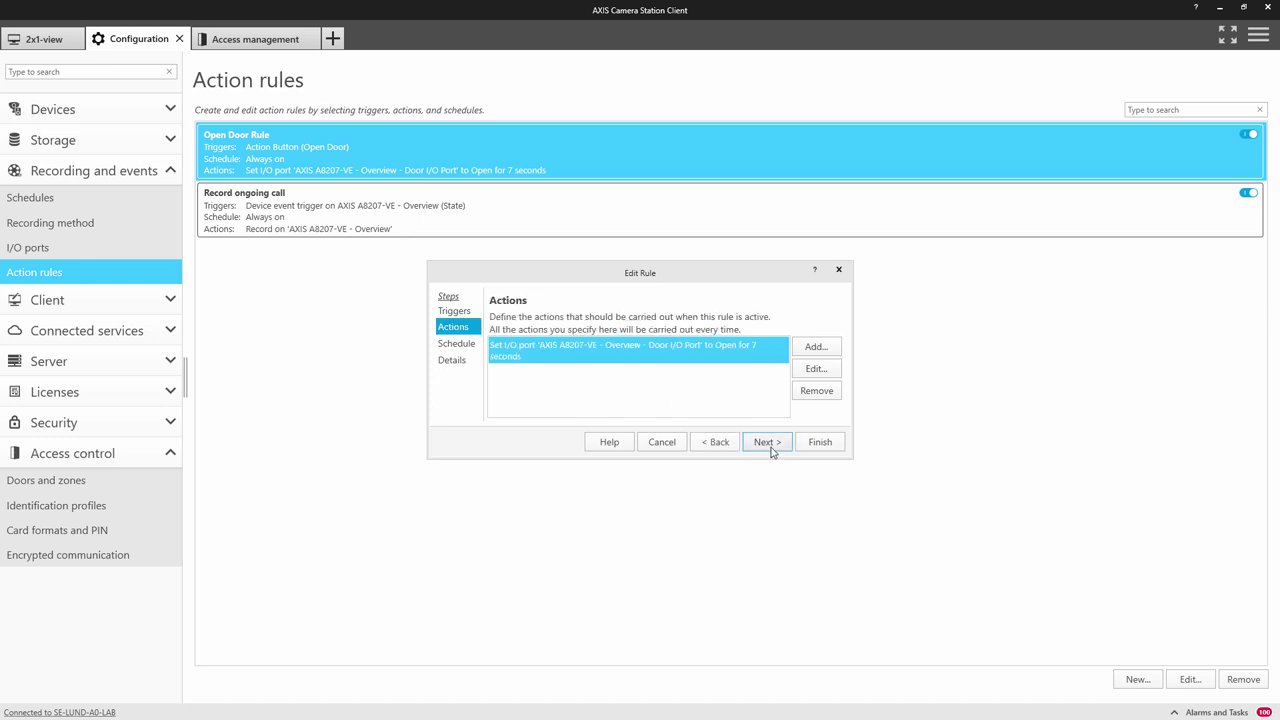
double_click(716, 349)
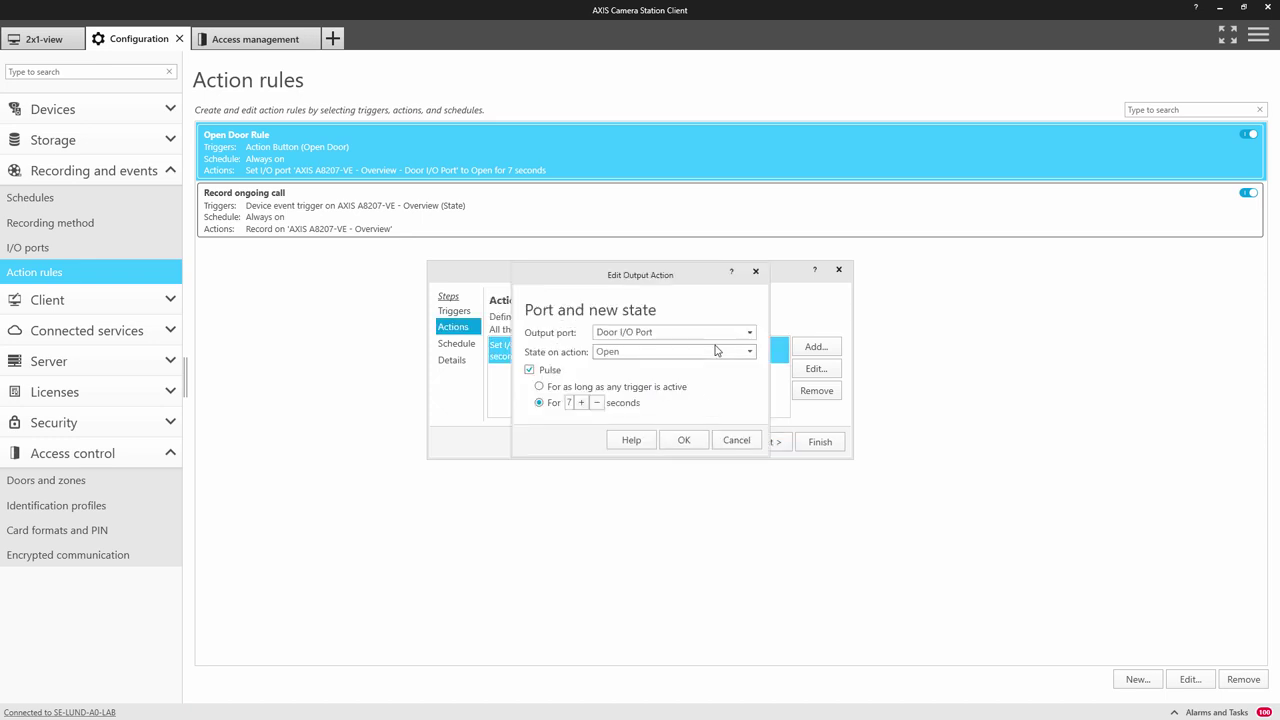
click(755, 271)
click(817, 391)
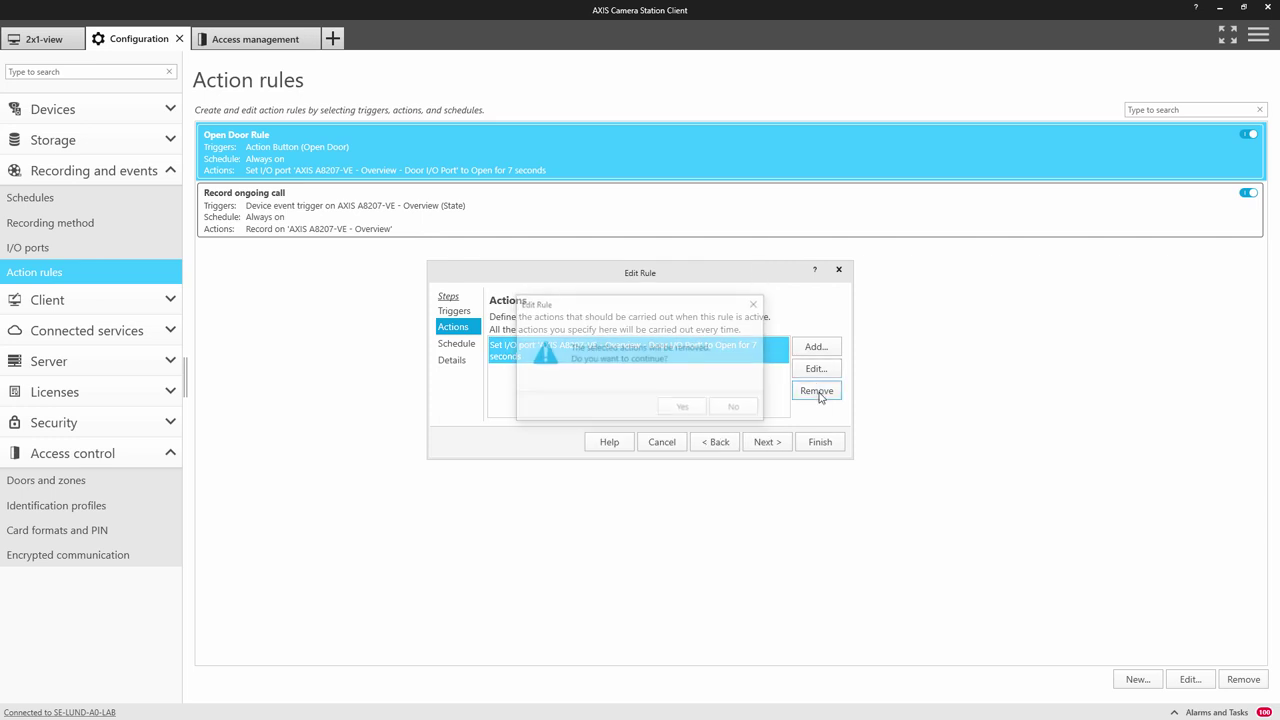
click(684, 406)
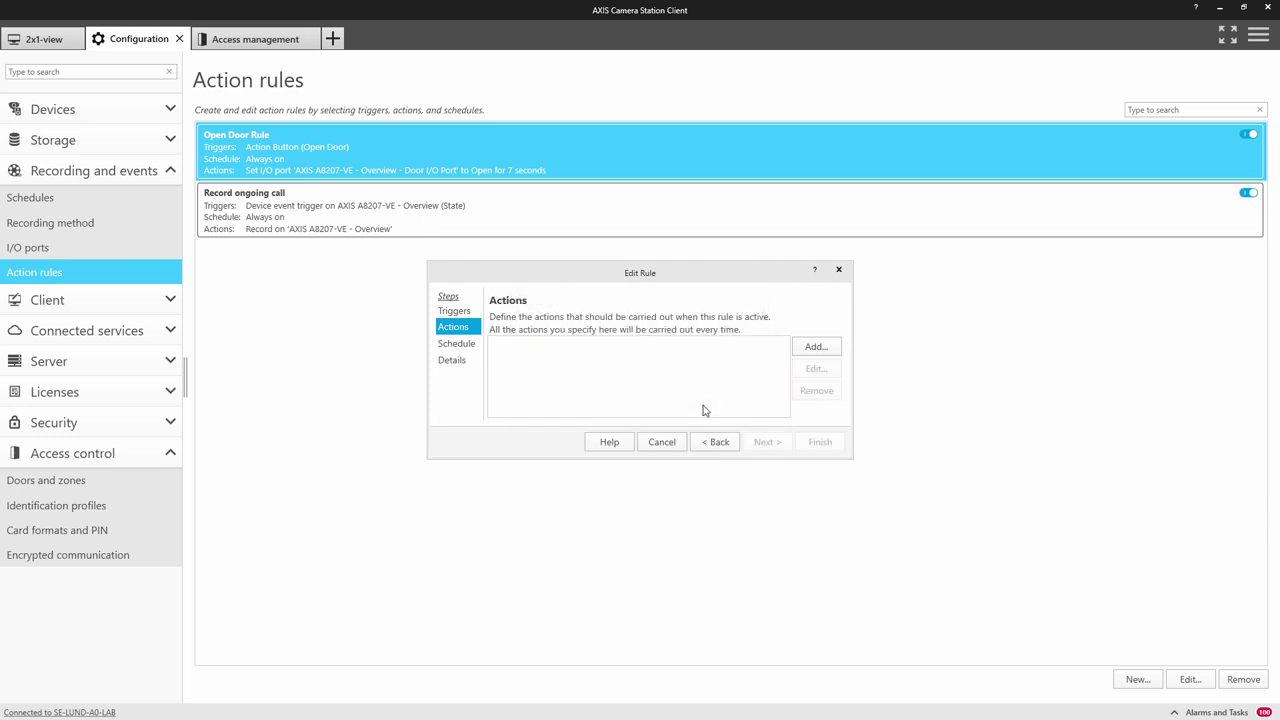
Add an Access Control door action to the rule for the Store Entrance door with the action Access
click(815, 349)
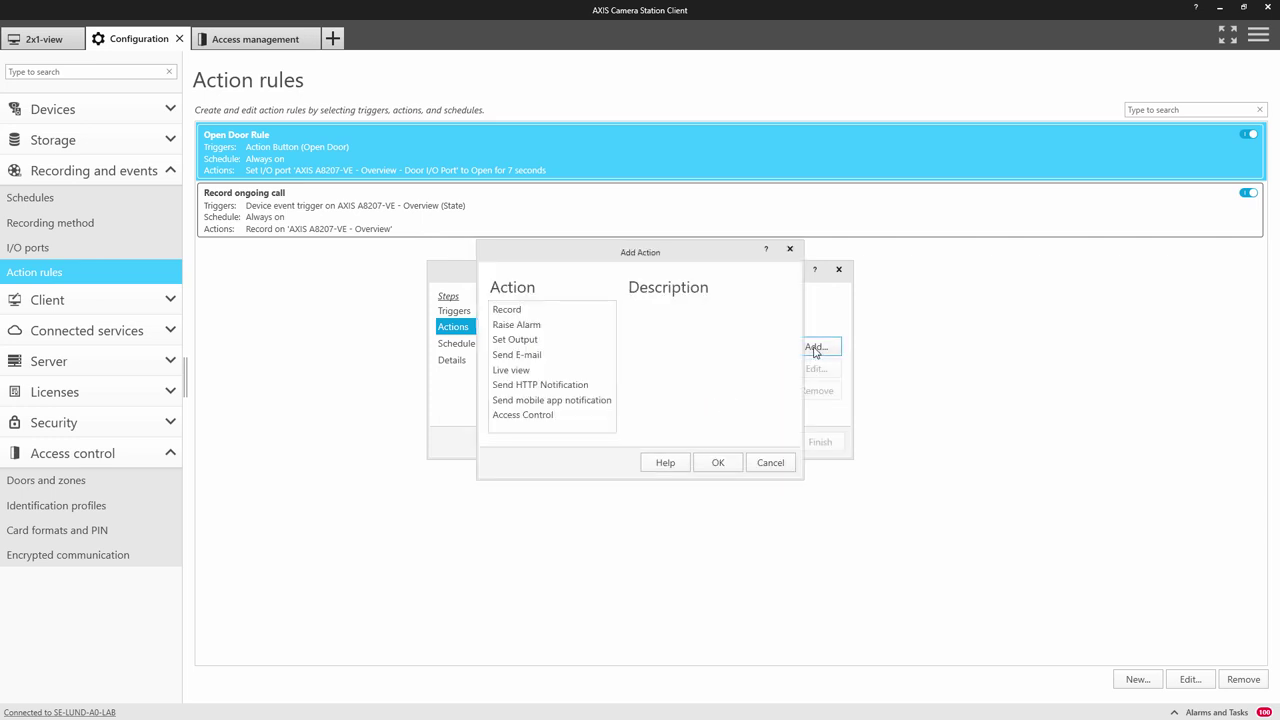
click(537, 418)
click(720, 465)
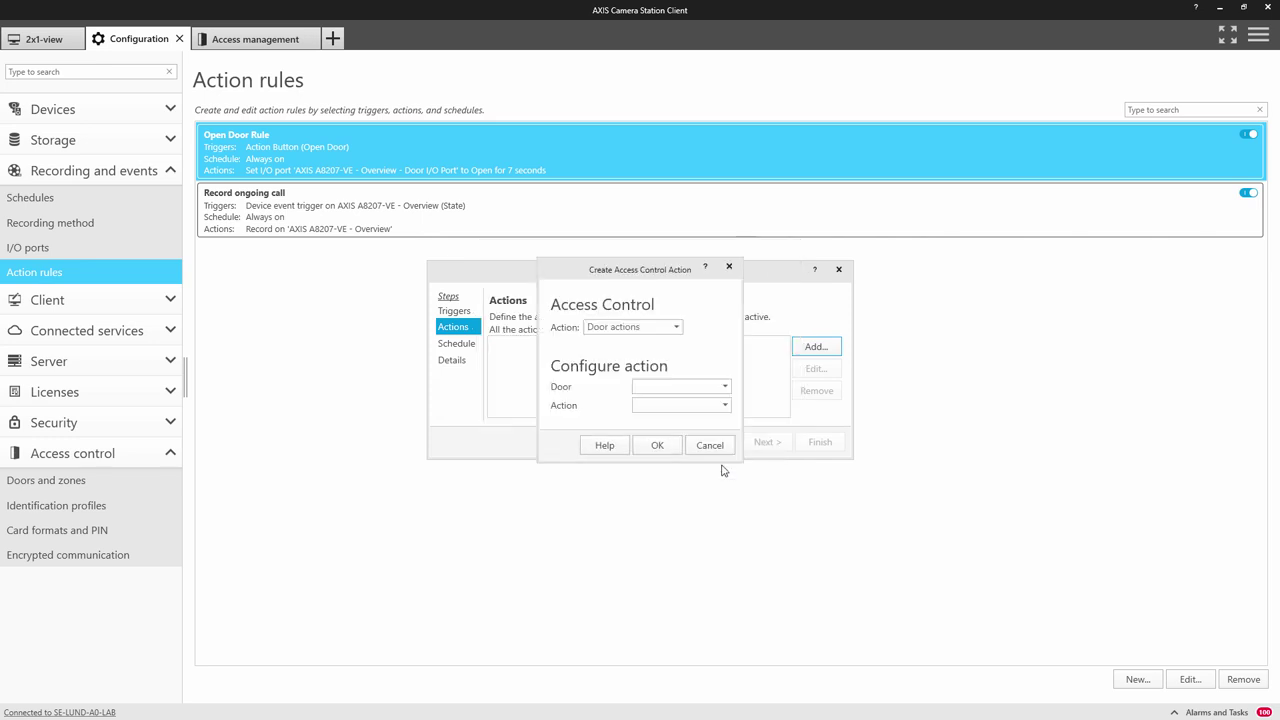
click(678, 388)
click(670, 421)
click(675, 405)
click(675, 424)
click(663, 446)
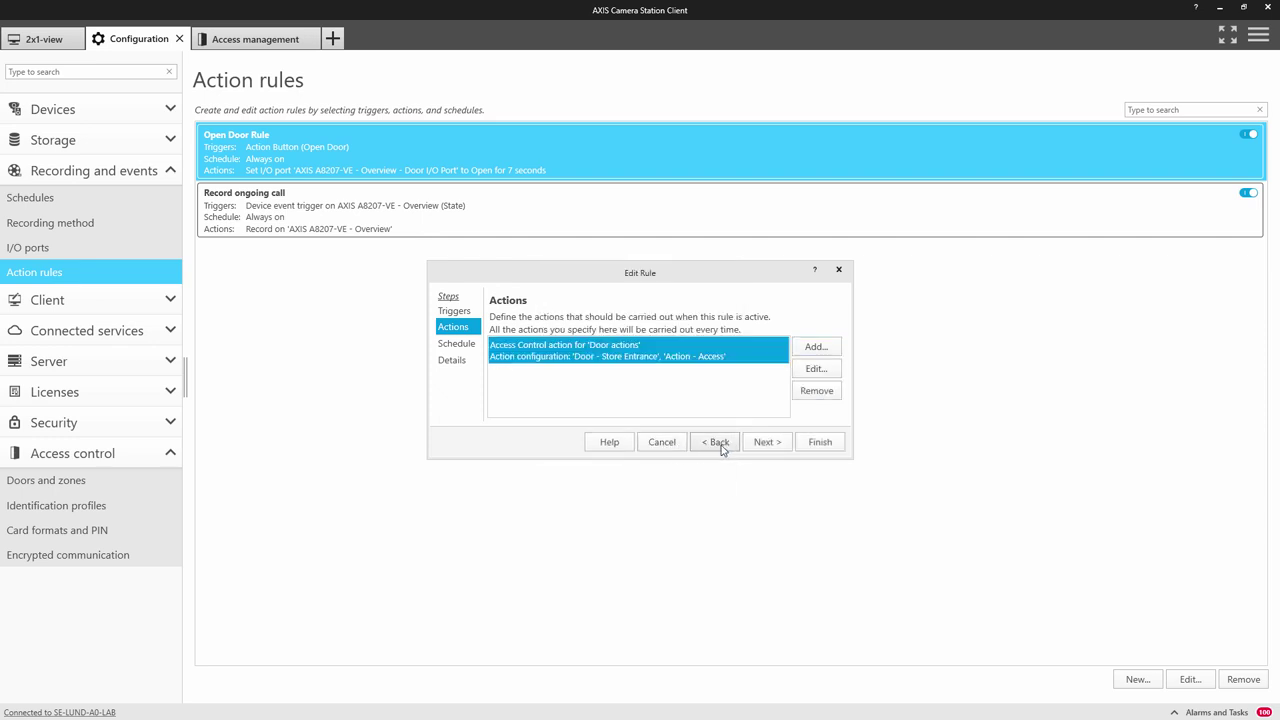
Add a Record action for the Entrance Camera to the rule, choosing its video profile and adjusting the buffer time
click(816, 347)
click(530, 309)
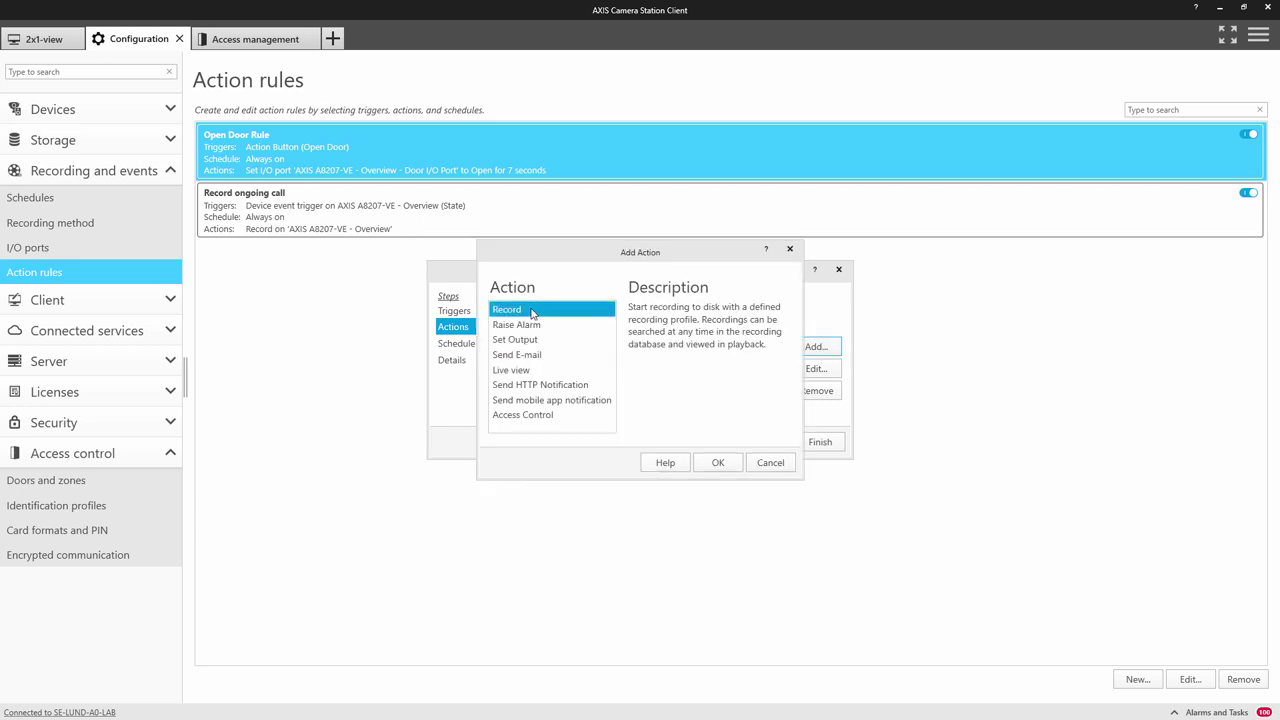
click(717, 462)
click(635, 318)
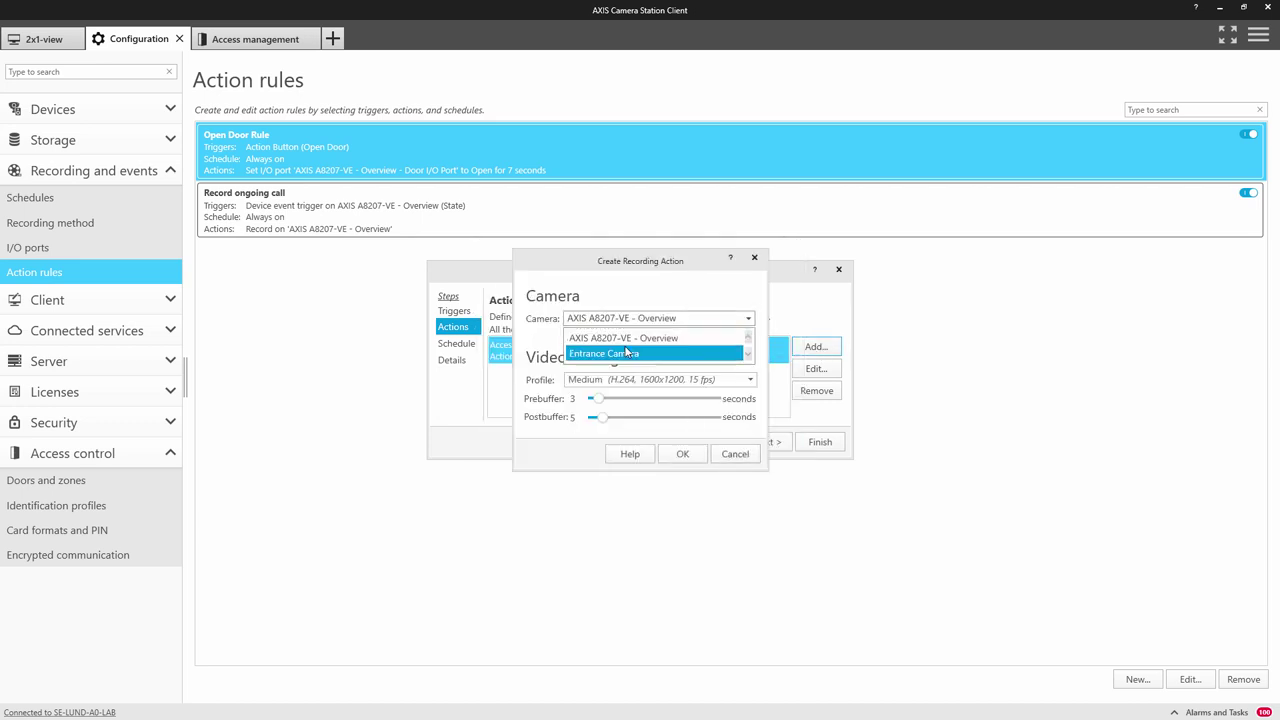
click(630, 355)
click(625, 380)
click(615, 395)
drag(597, 399, 613, 418)
click(682, 454)
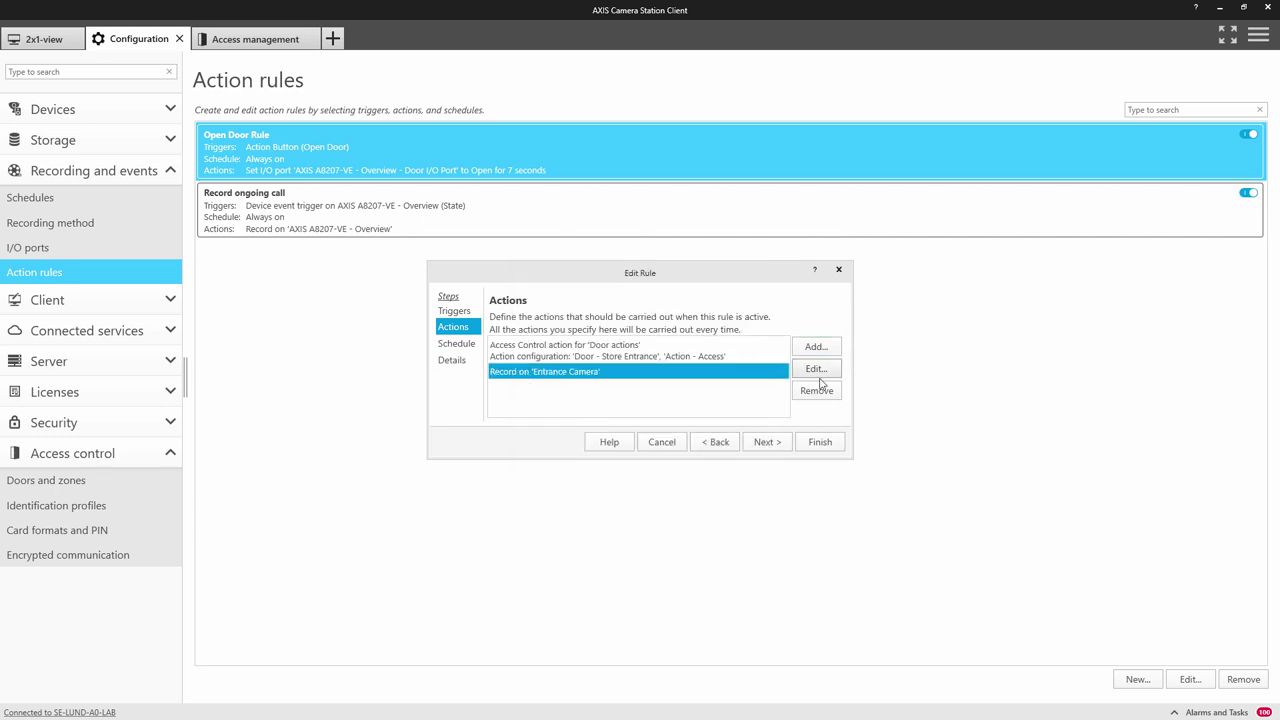
Add a Raise Alarm action titled "Operator action" with the description "Operator has granted access to visitor", and finish the rule
click(815, 346)
click(577, 329)
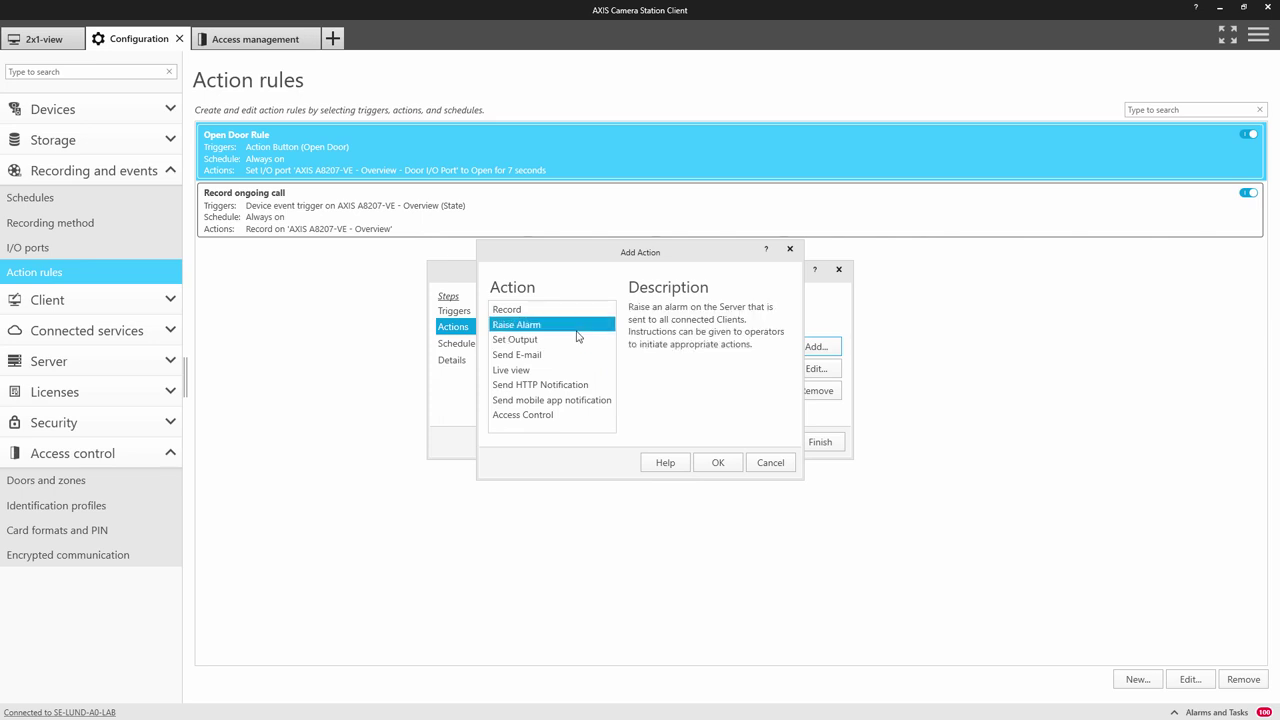
click(714, 461)
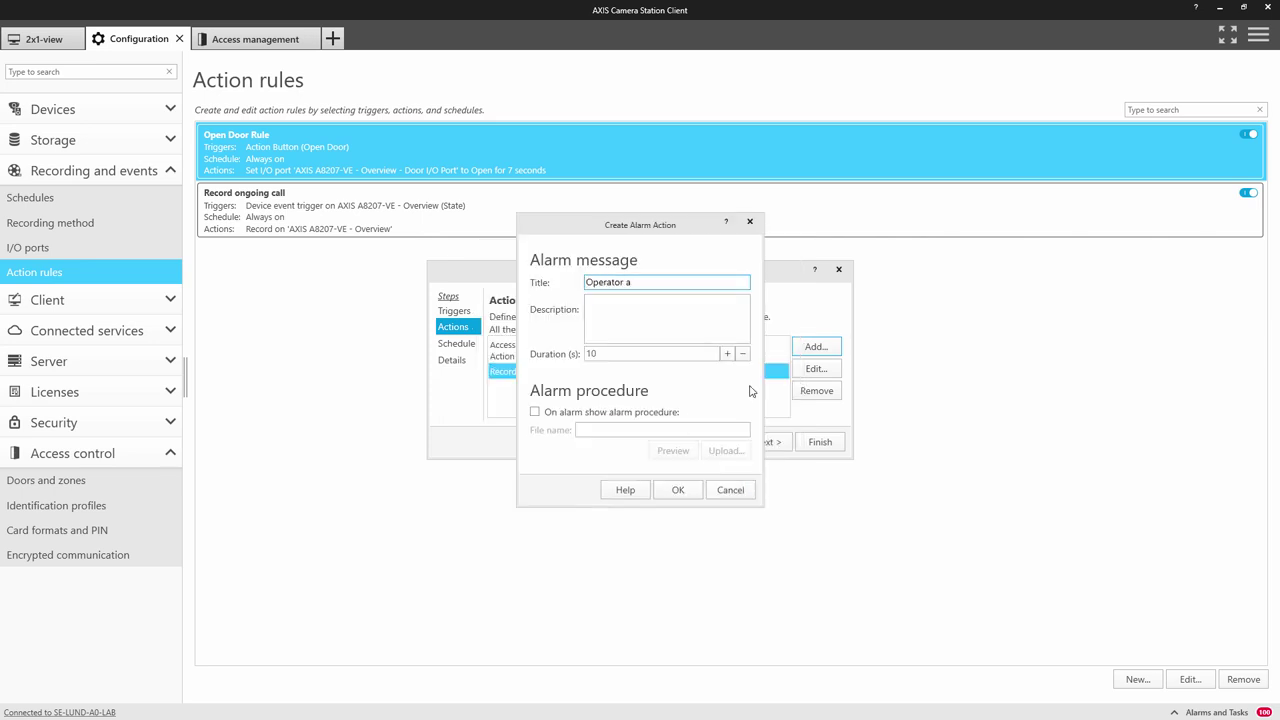
text(Operator action)
key(Tab)
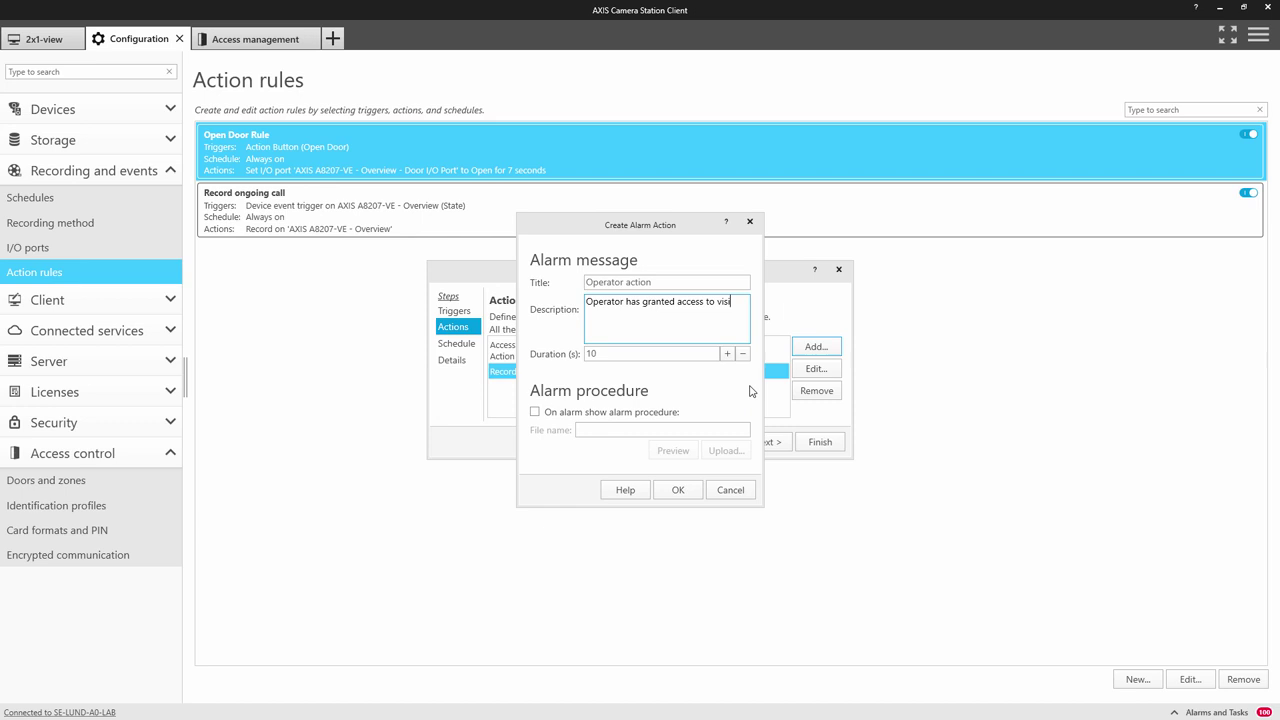
click(677, 490)
click(820, 442)
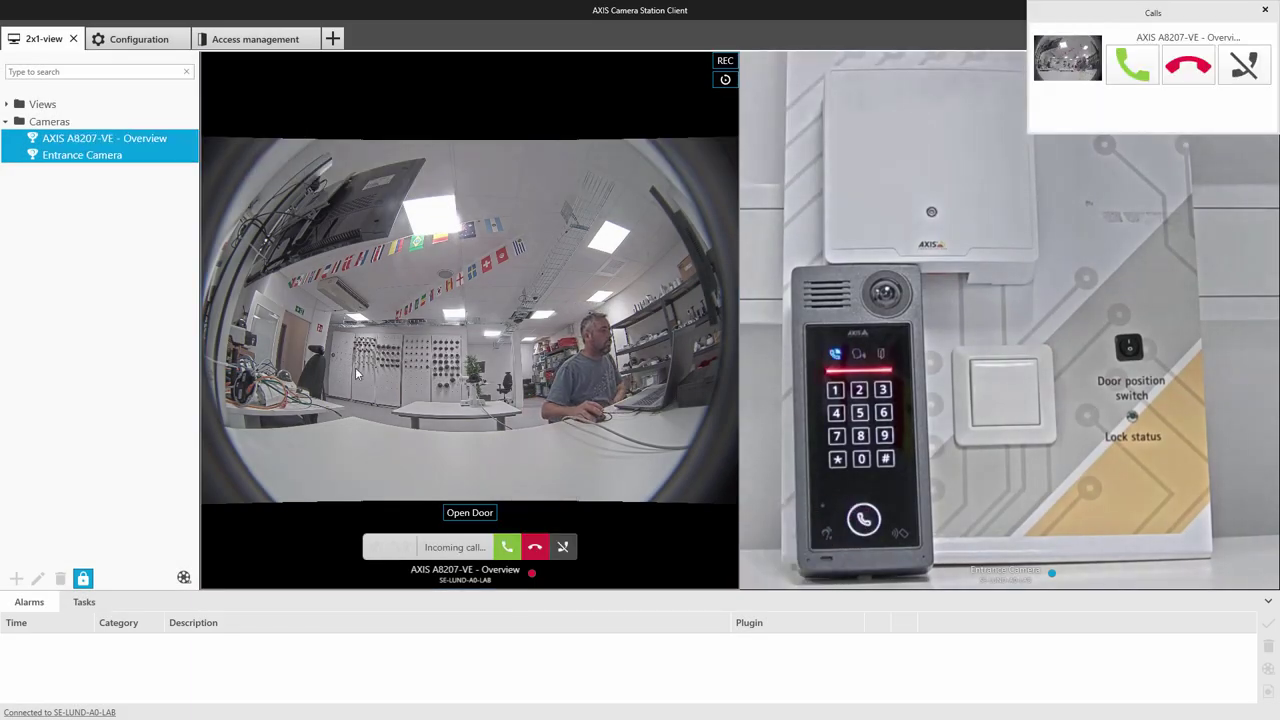
Answer the incoming call from the AXIS A8207-VE - Overview, trigger Open Door, and end the call
click(507, 549)
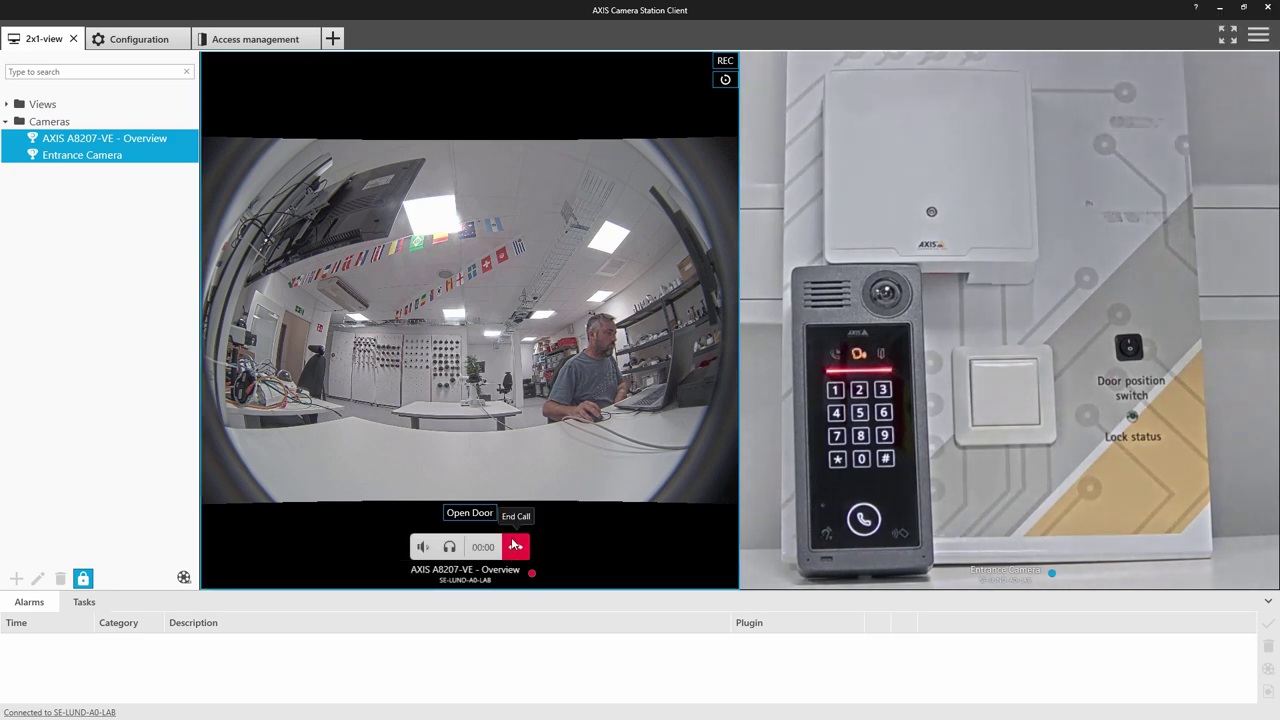
click(470, 518)
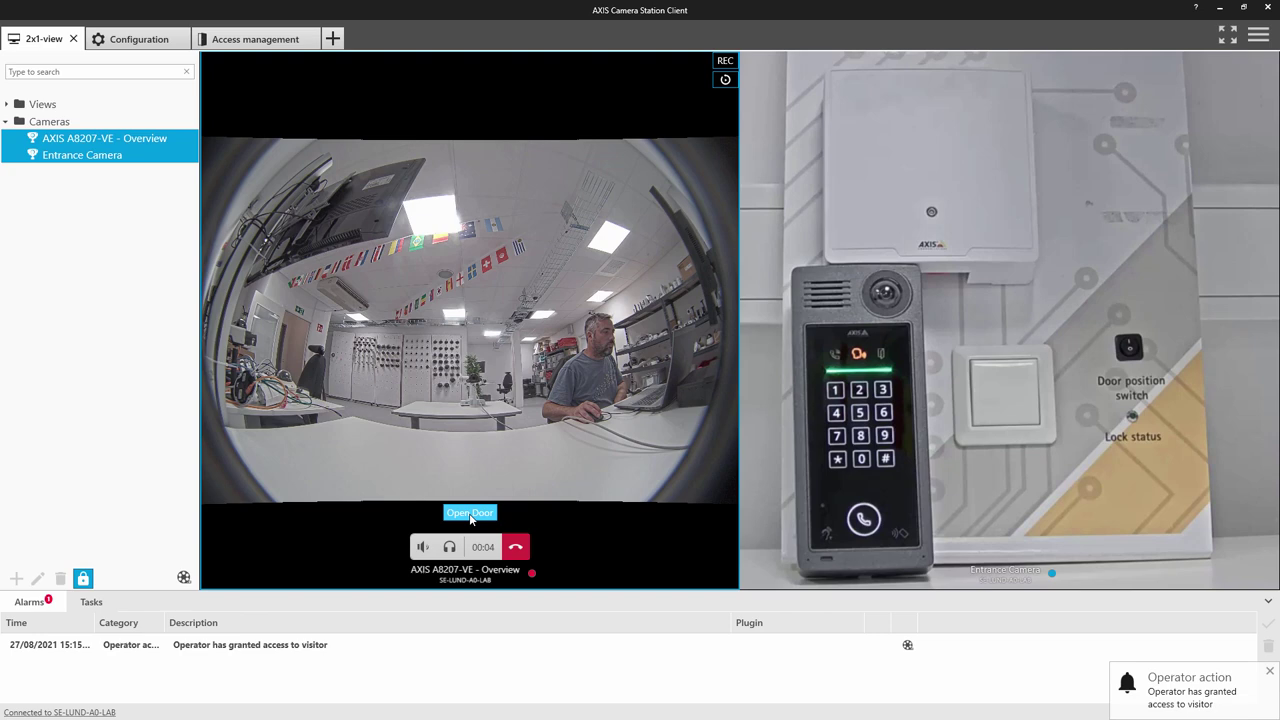
click(517, 549)
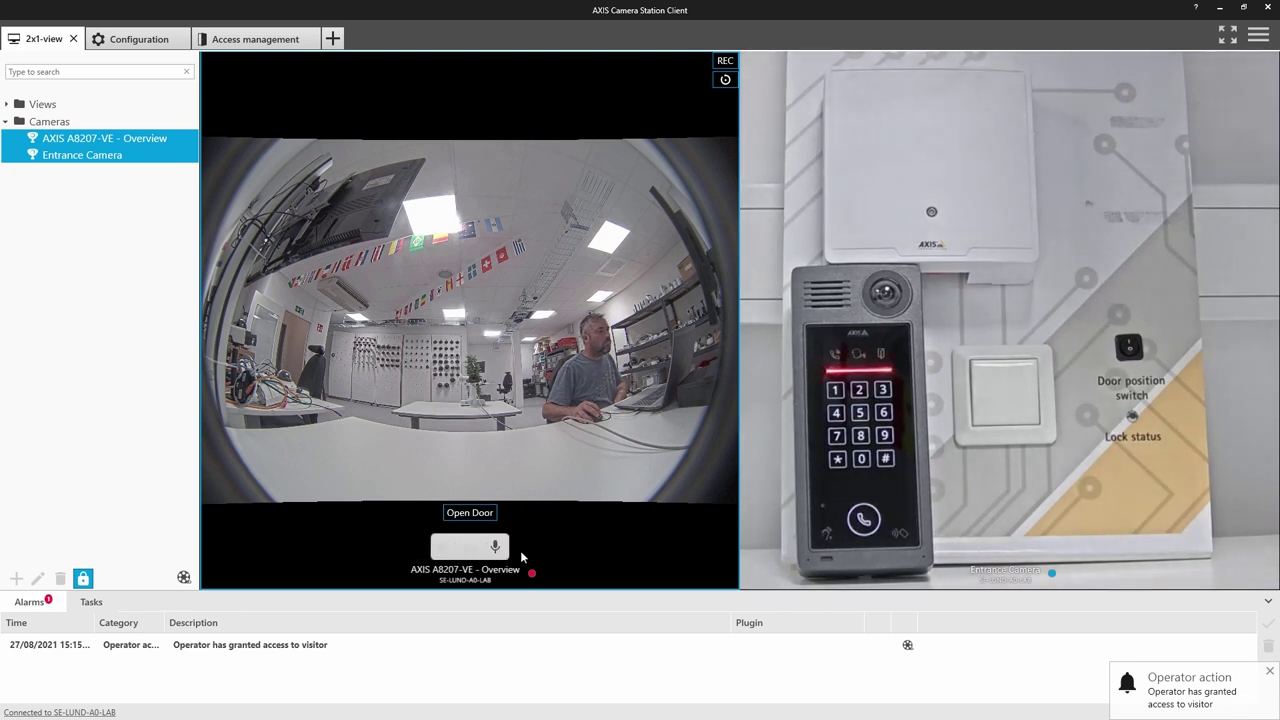
Play the recording linked to the Operator action alarm and move the timeline back to about 15:15:45
click(918, 646)
click(908, 645)
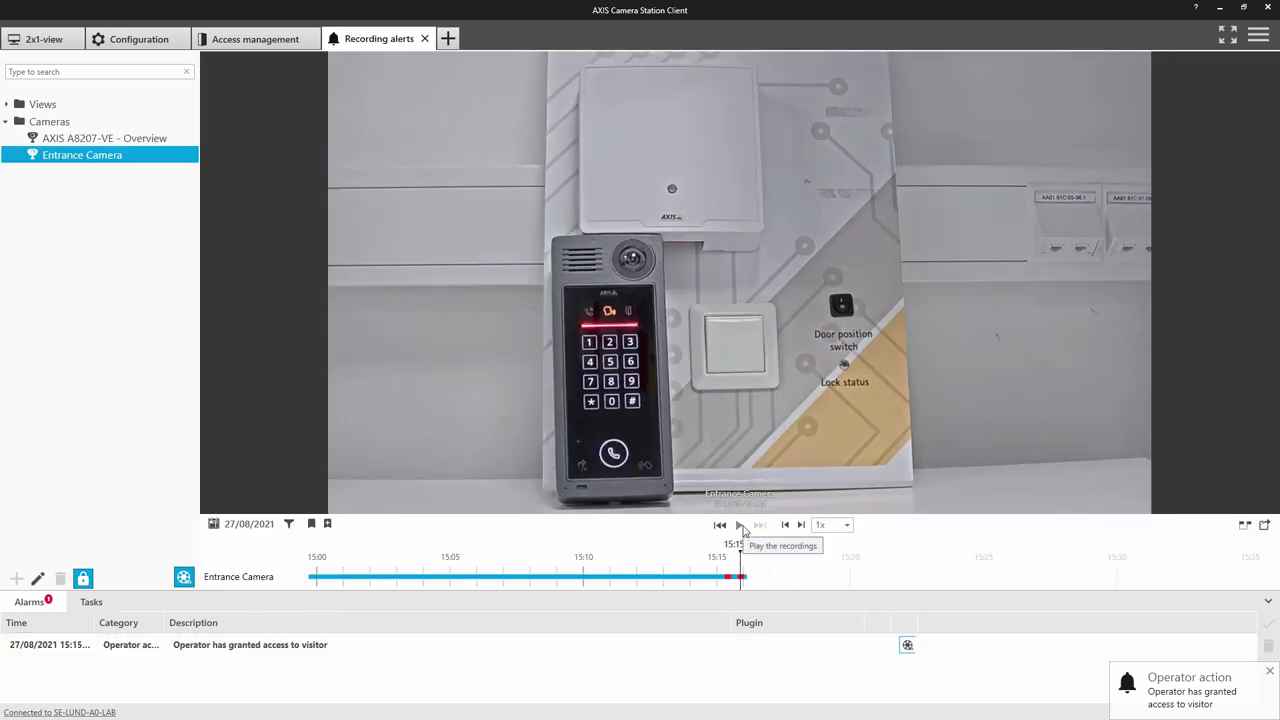
click(739, 525)
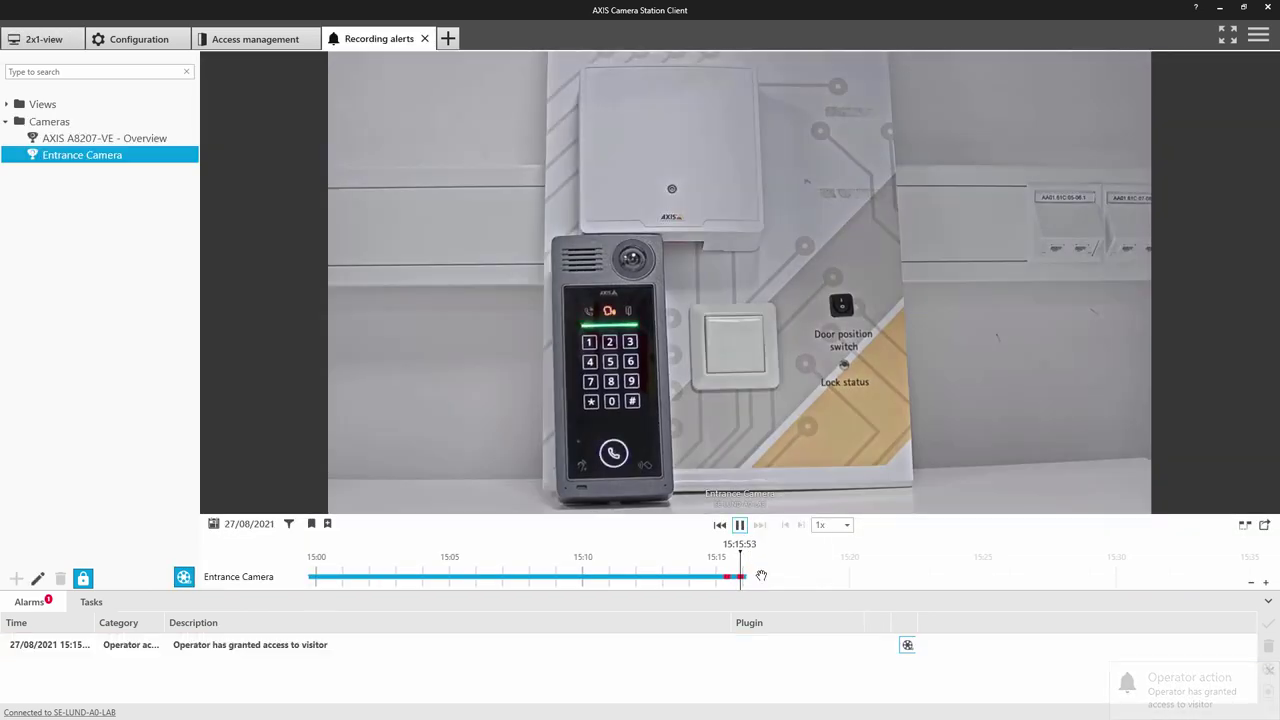
scroll(763, 574, up, 5)
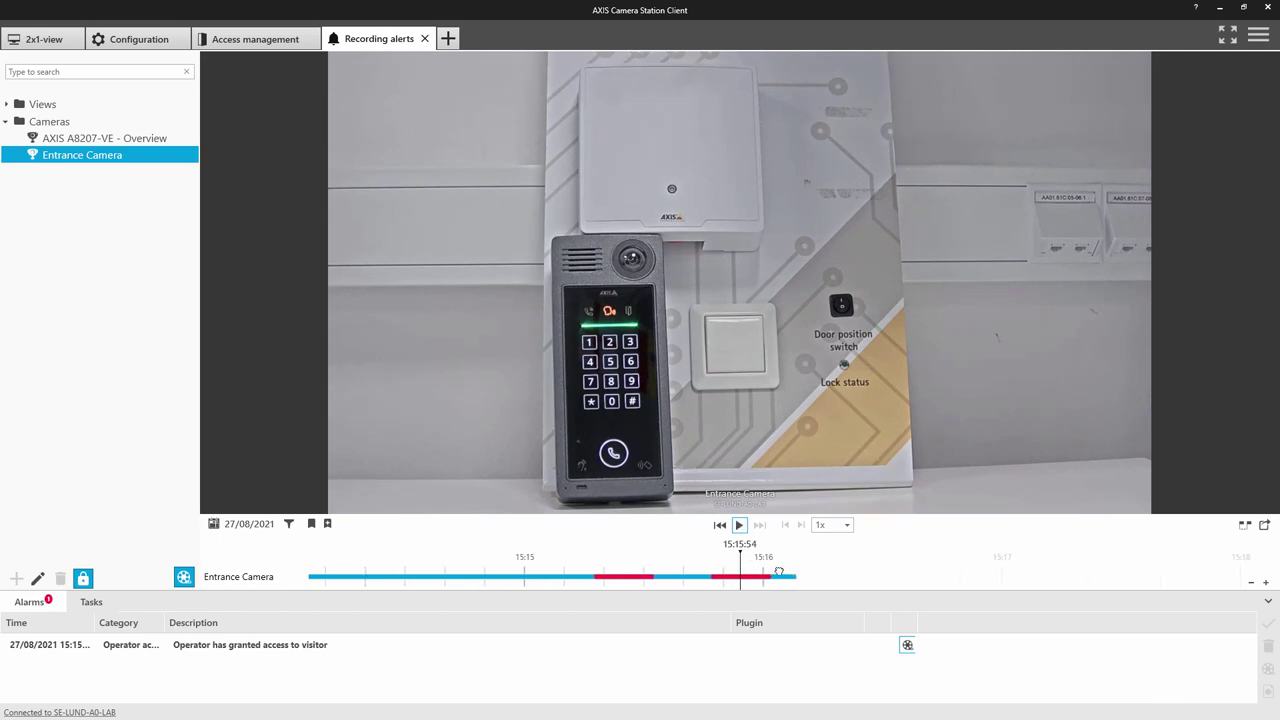
drag(770, 570, 810, 572)
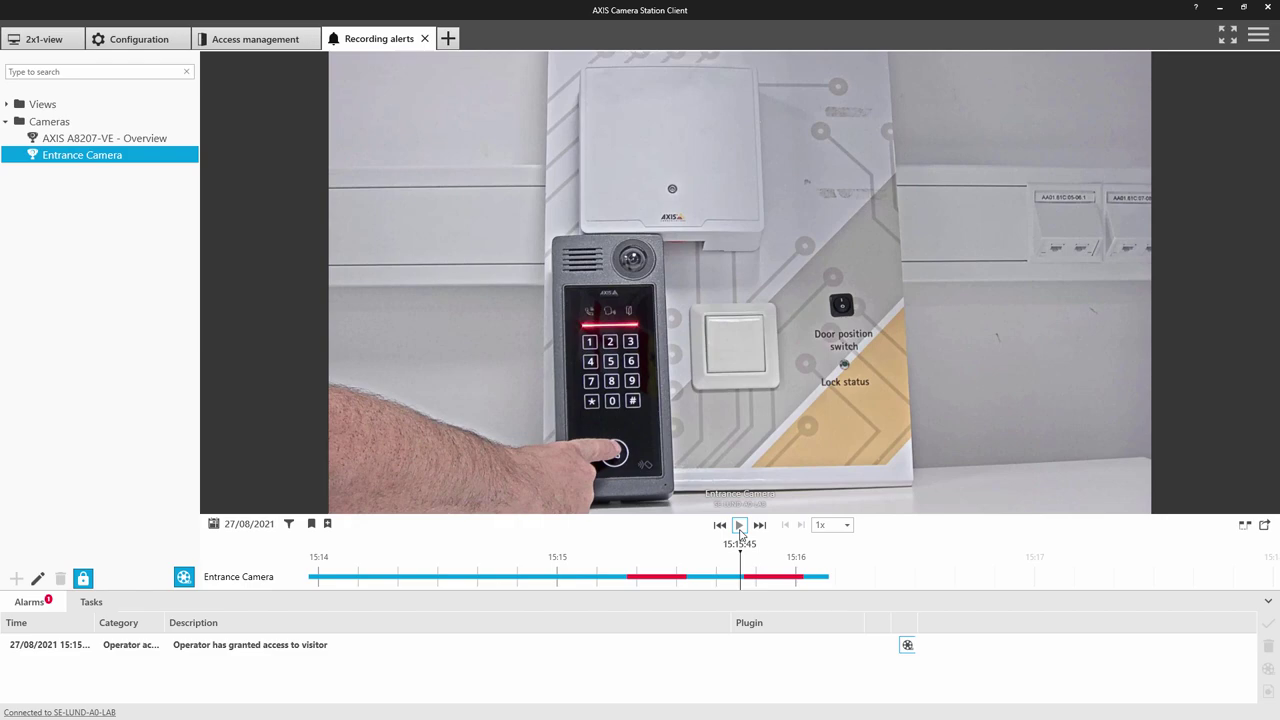